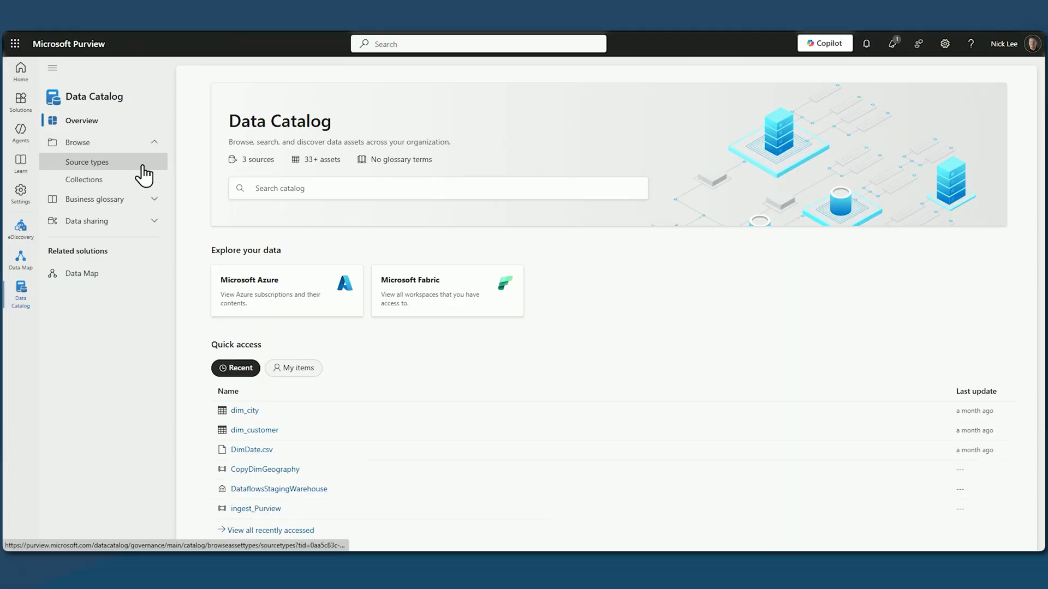
- Browse the Data Catalog's assets by source type
click(143, 166)
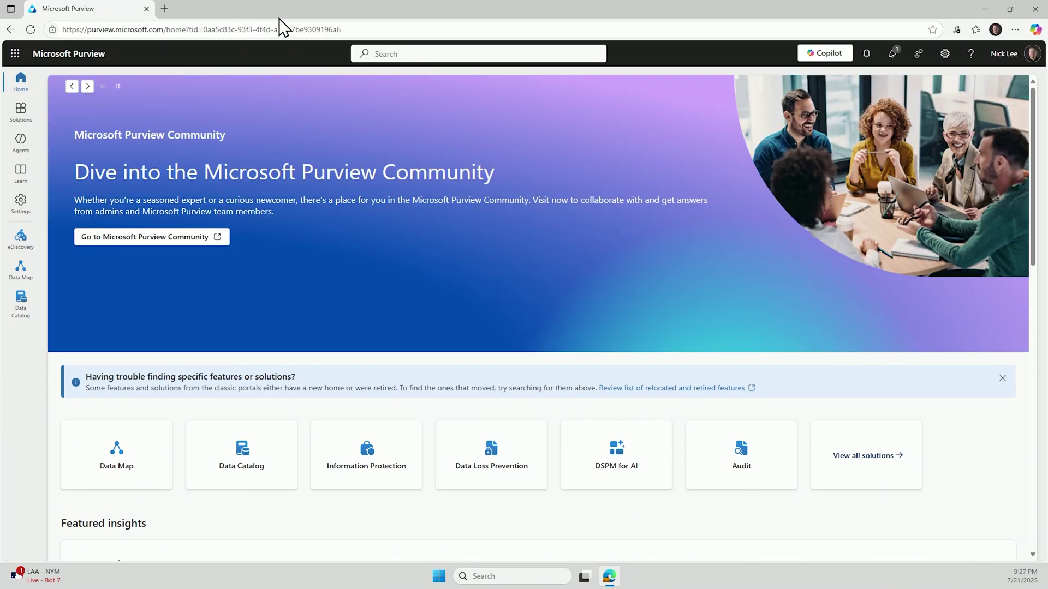
- Show every Purview solution on one page using Explore all in the Solutions list
scroll(198, 371, down, 1)
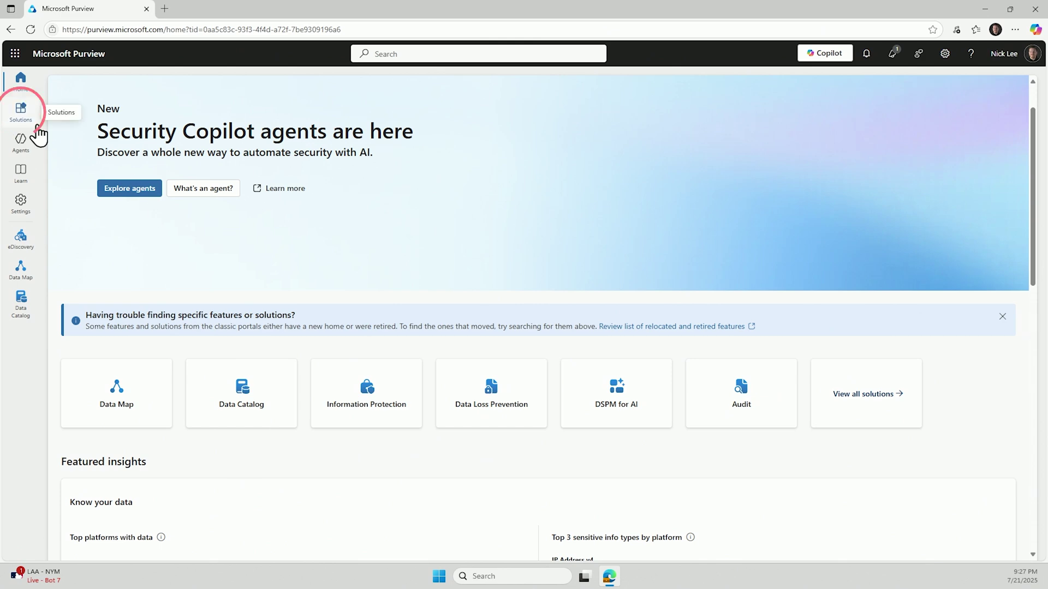
click(30, 124)
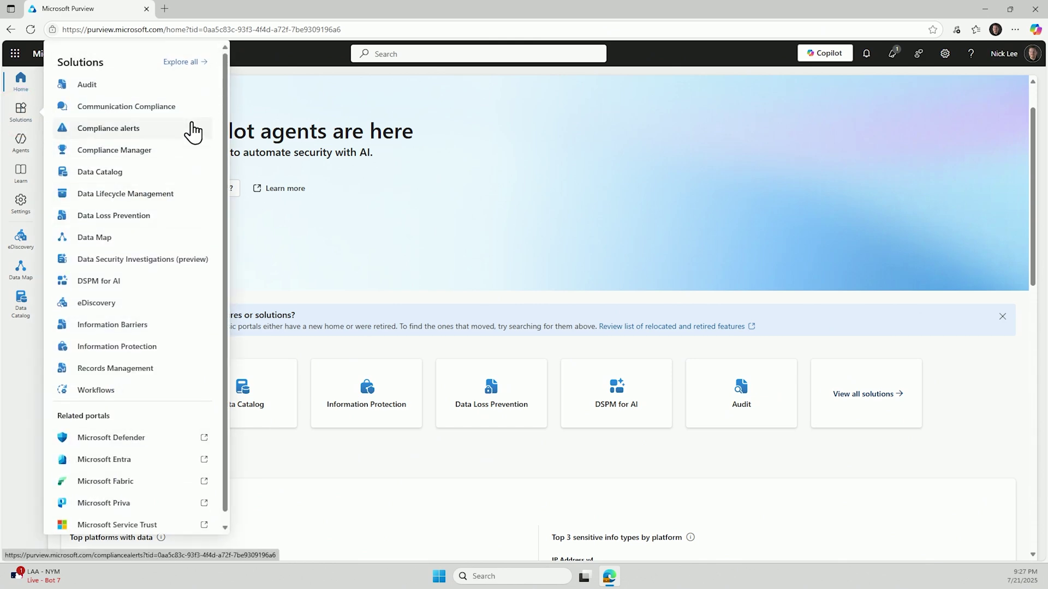
click(185, 62)
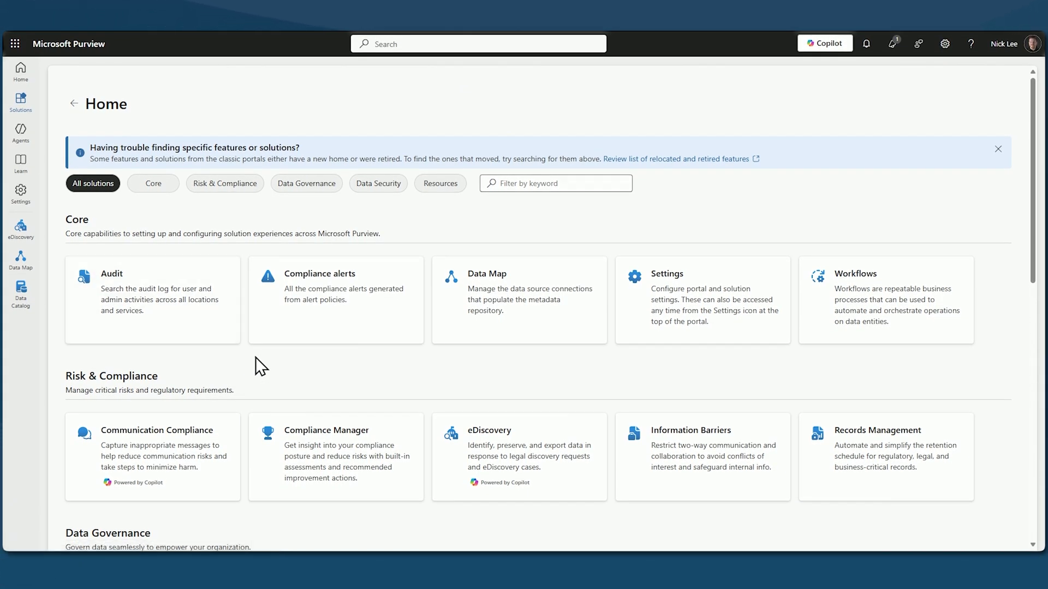
scroll(260, 356, down, 3)
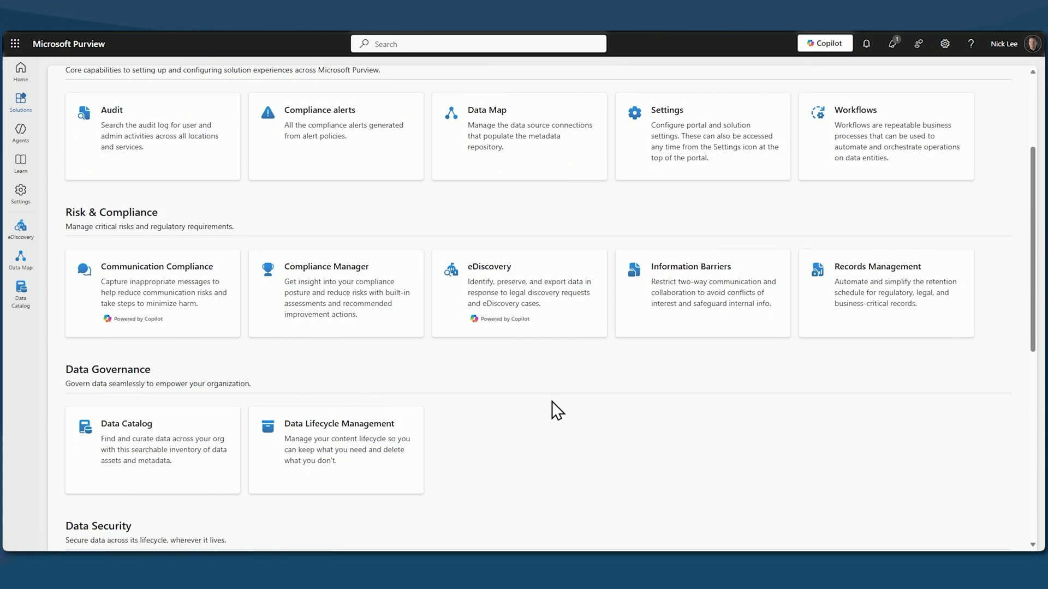
scroll(601, 394, down, 3)
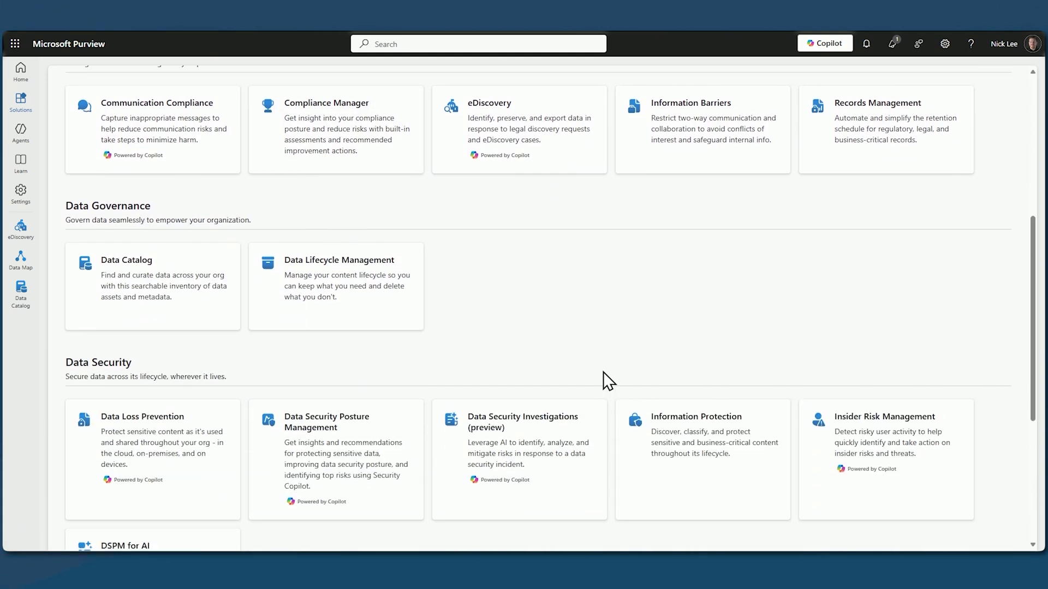
scroll(605, 371, down, 5)
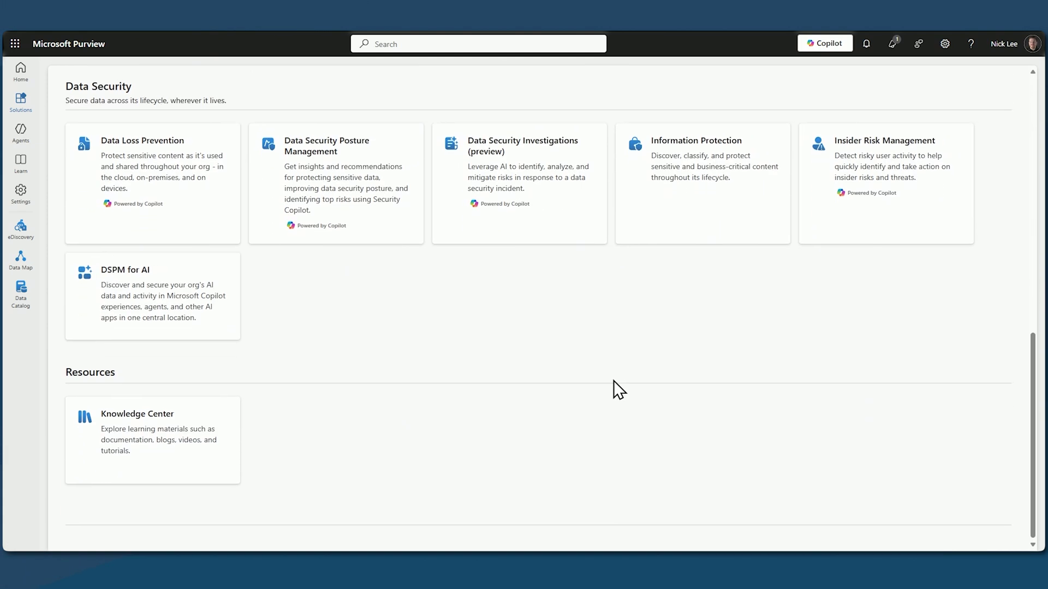
scroll(613, 380, up, 2)
scroll(614, 381, down, 1)
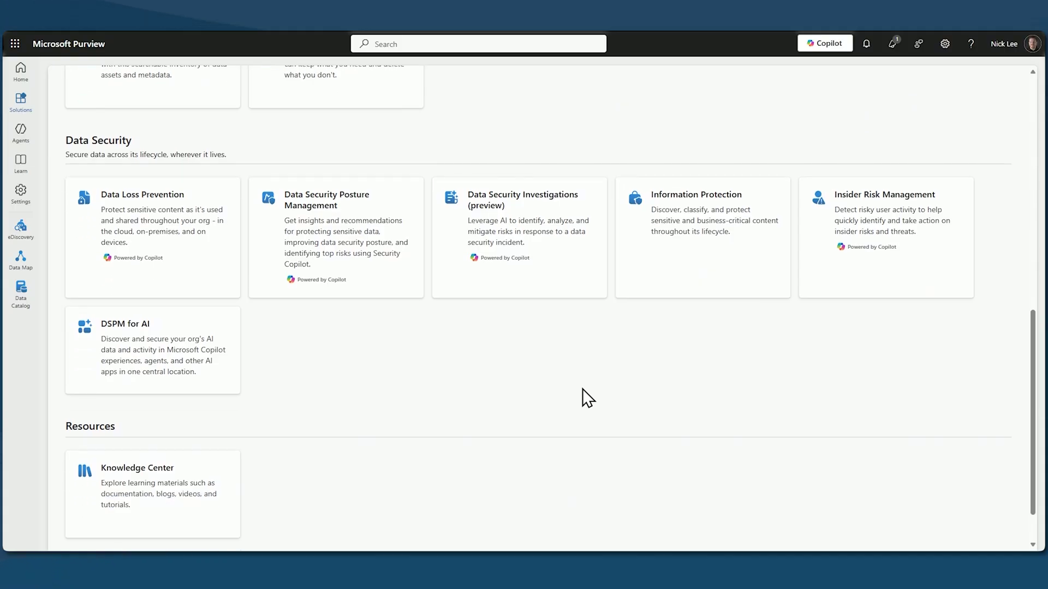
scroll(546, 420, up, 7)
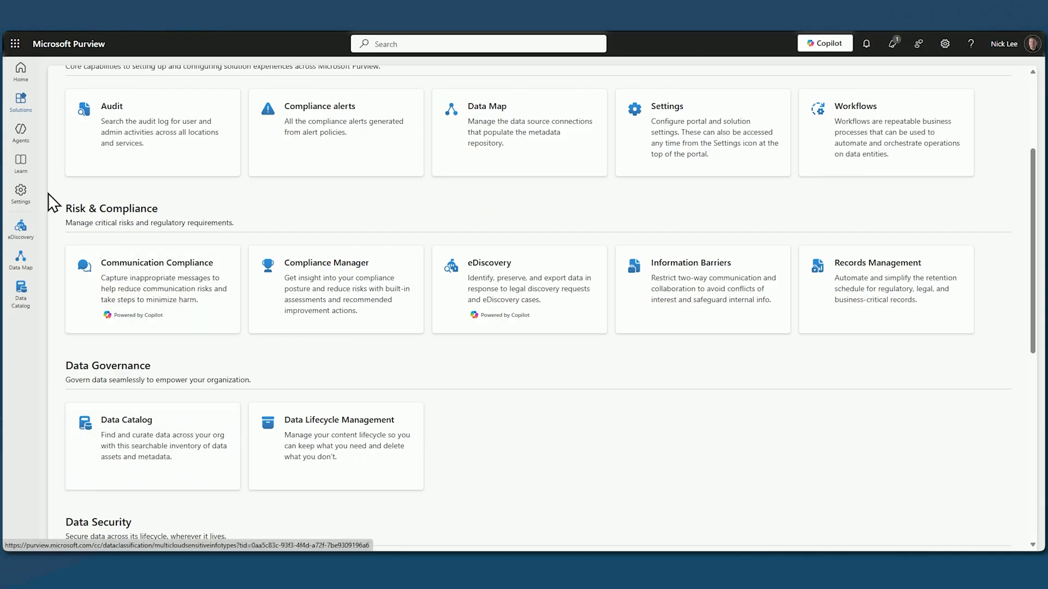
- Open the Data Catalog solution and browse its assets by source type
click(22, 105)
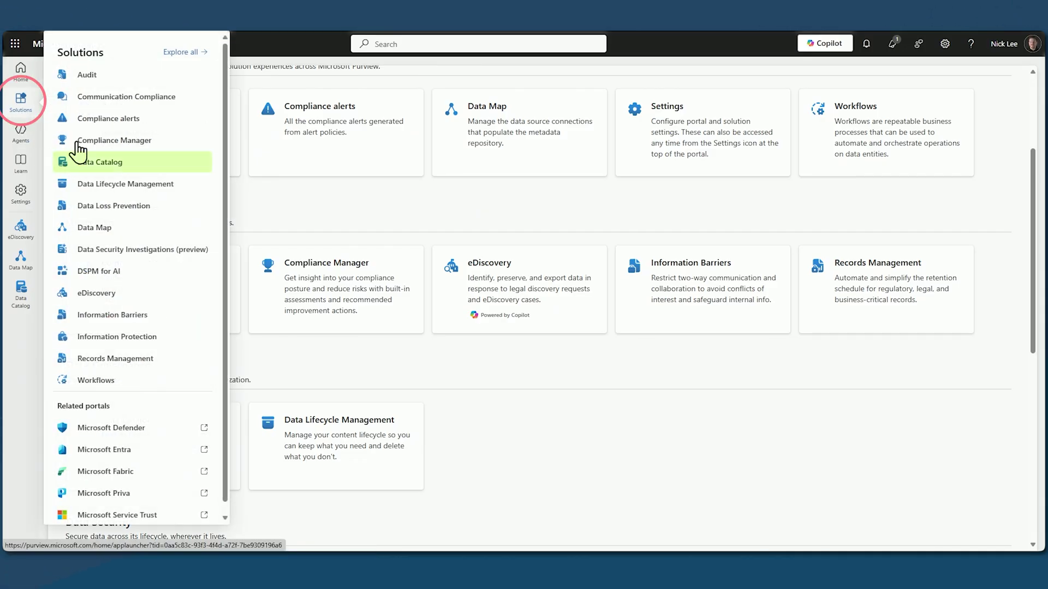
click(147, 178)
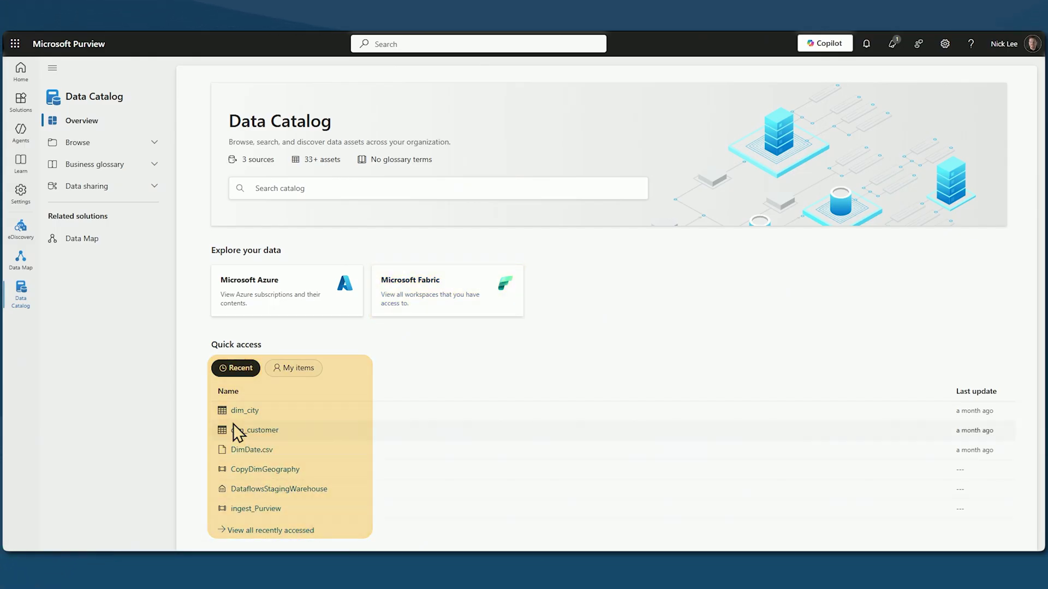
click(157, 144)
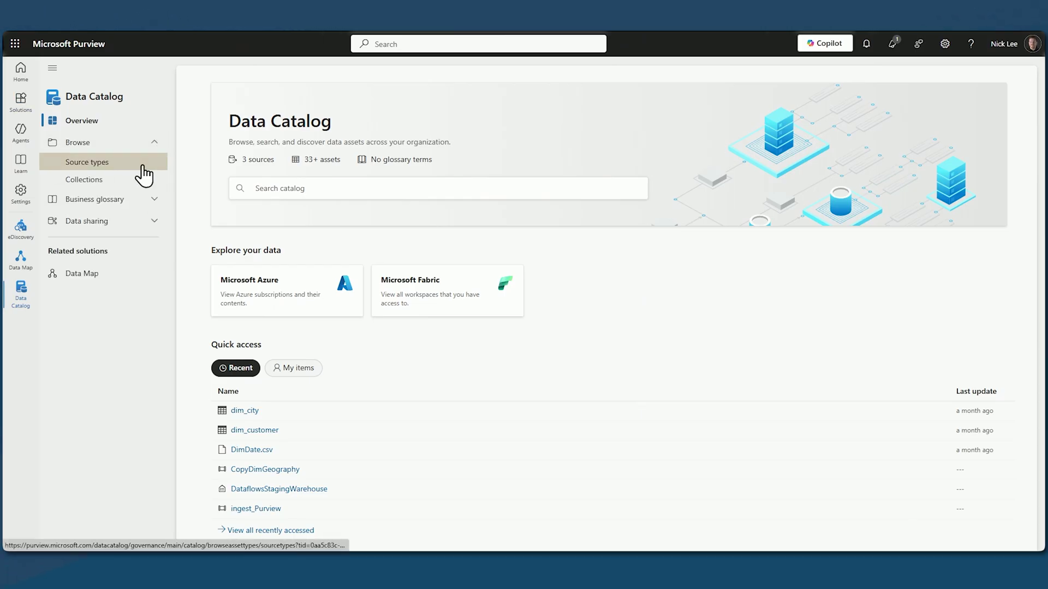
click(144, 175)
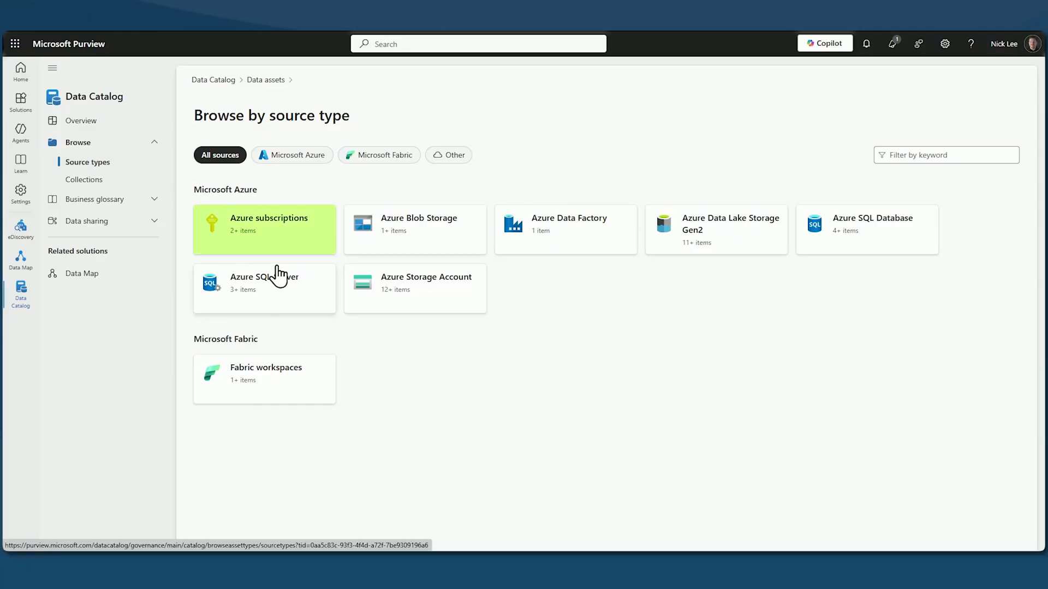
- Drill into the June 2025 Data Engineering sponsorship subscription's databricks-mrg resource group assets
click(276, 243)
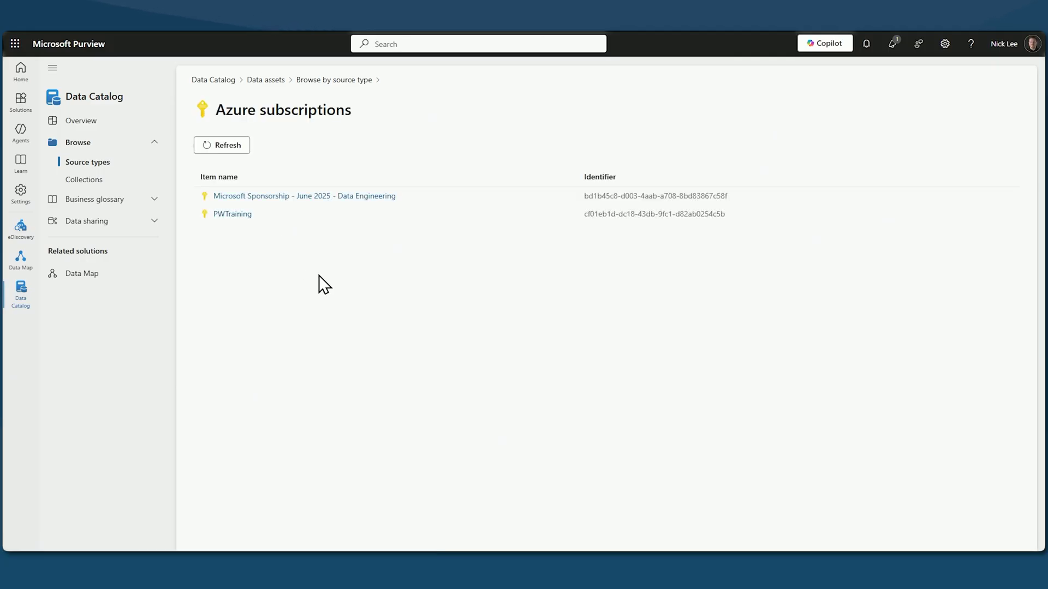
click(276, 196)
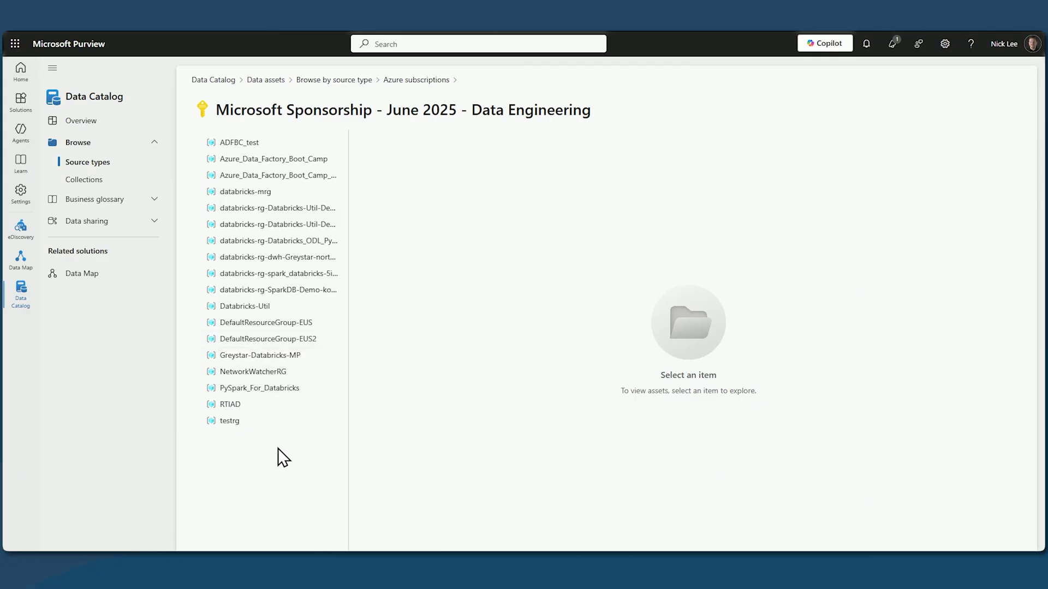
click(319, 192)
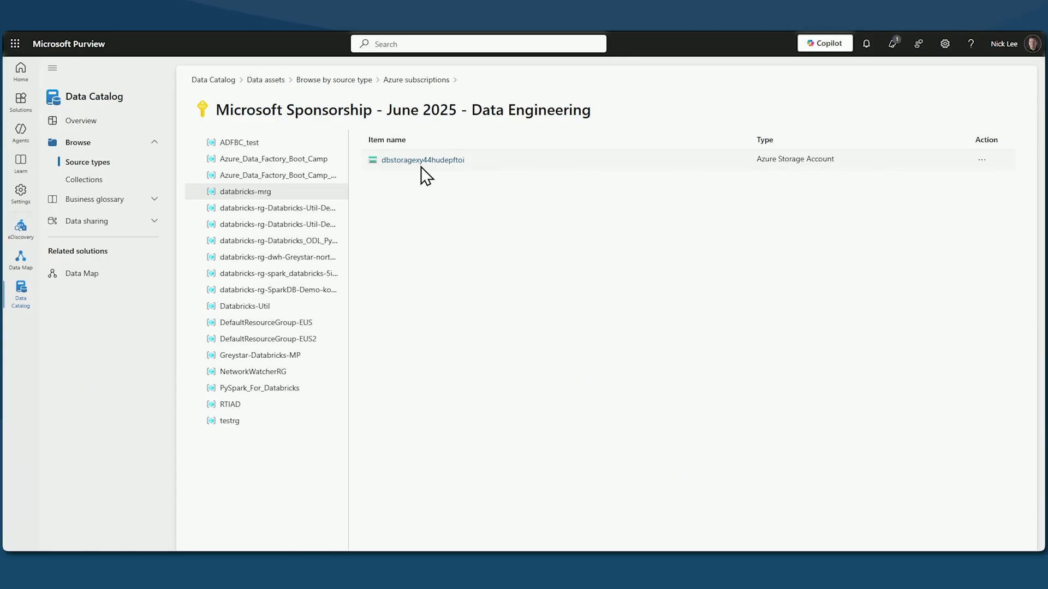
- Return to source types, look at Azure Blob Storage, then go back to the overview
click(273, 81)
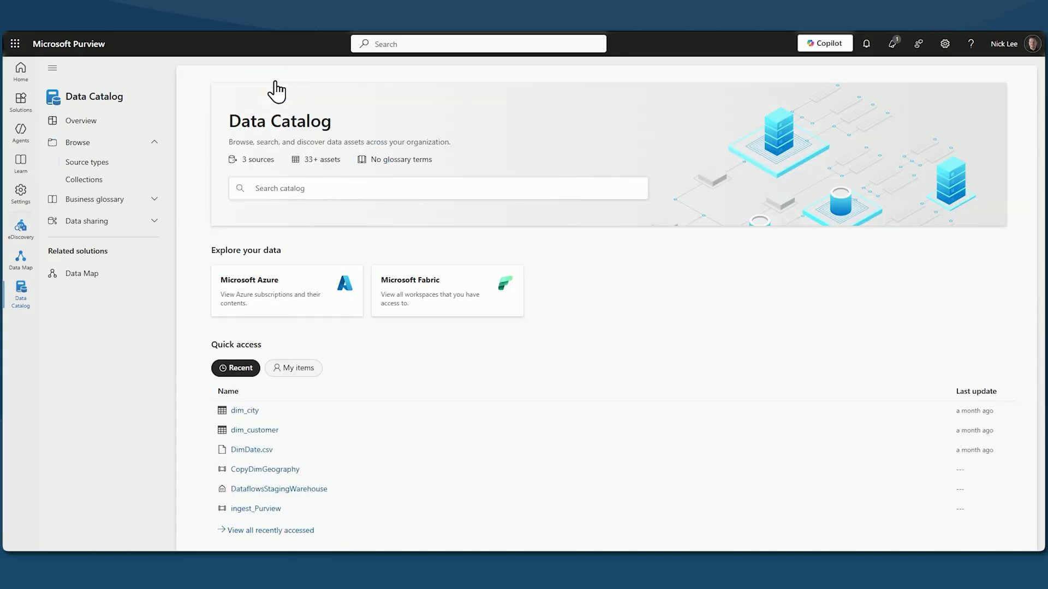
click(120, 164)
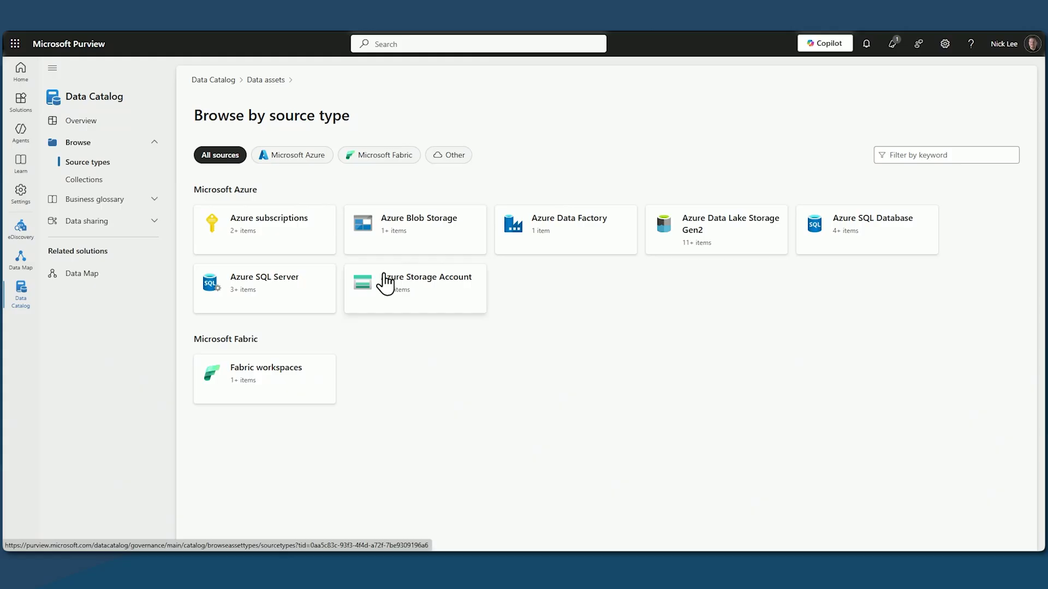
click(443, 248)
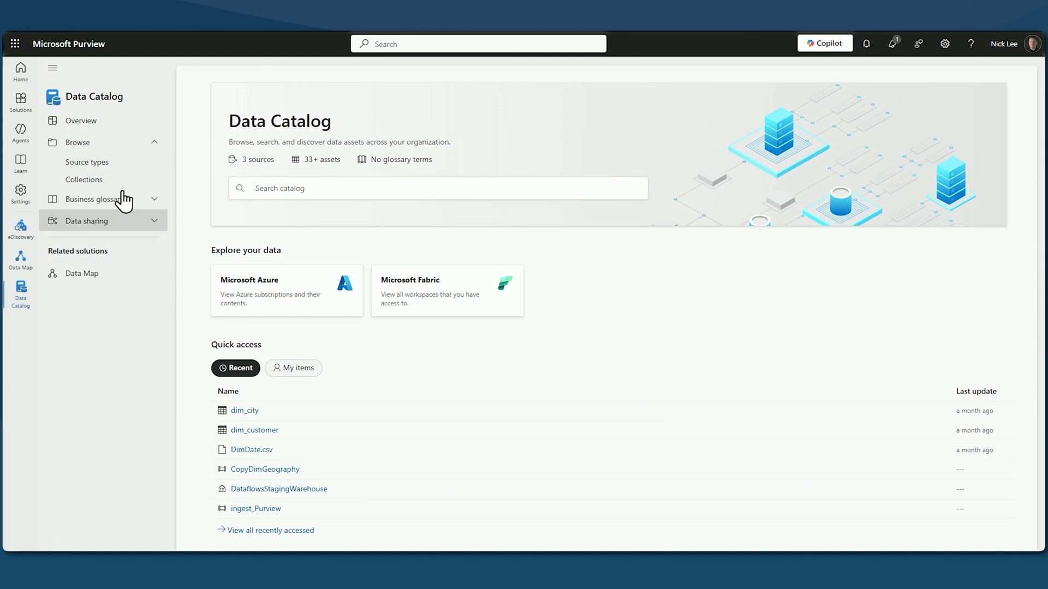
click(98, 163)
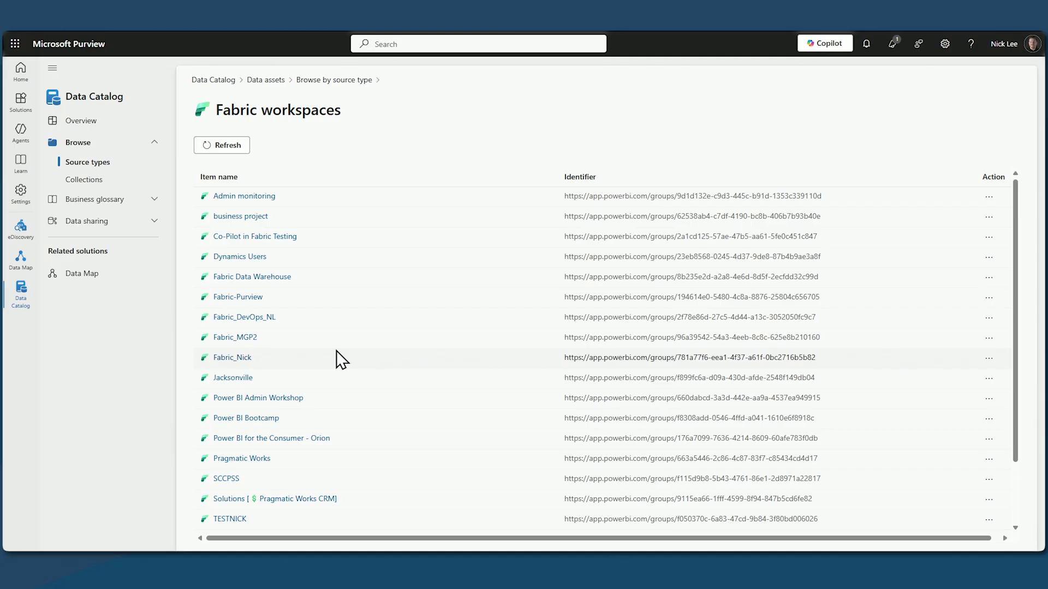
- Inspect the Fabric_MGP2 workspace's CopyDimGeography pipeline properties, then browse the catalog by collection
scroll(359, 356, down, 3)
scroll(406, 338, up, 2)
scroll(407, 353, up, 1)
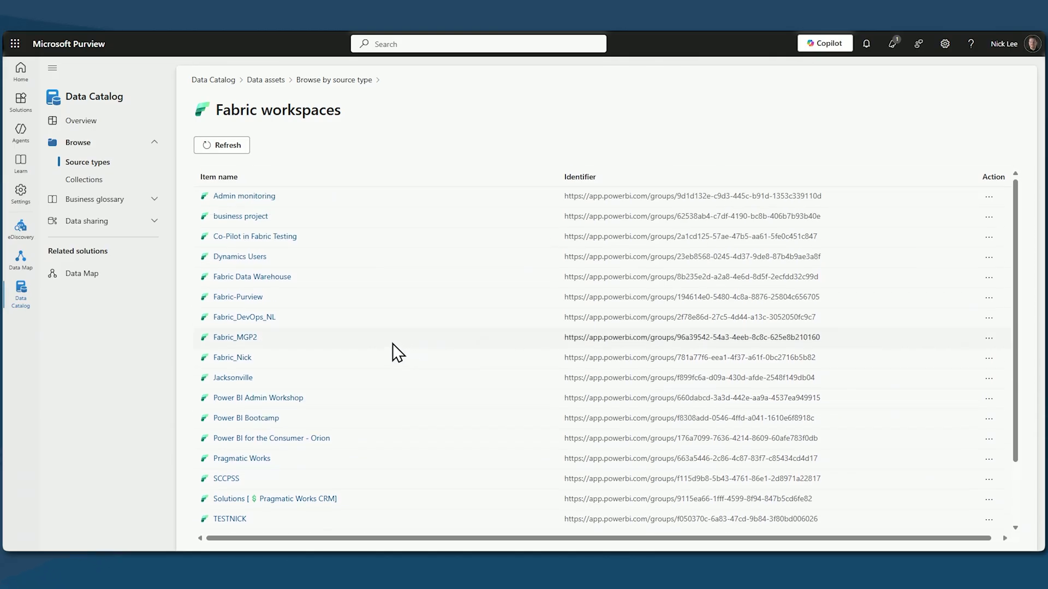
click(250, 339)
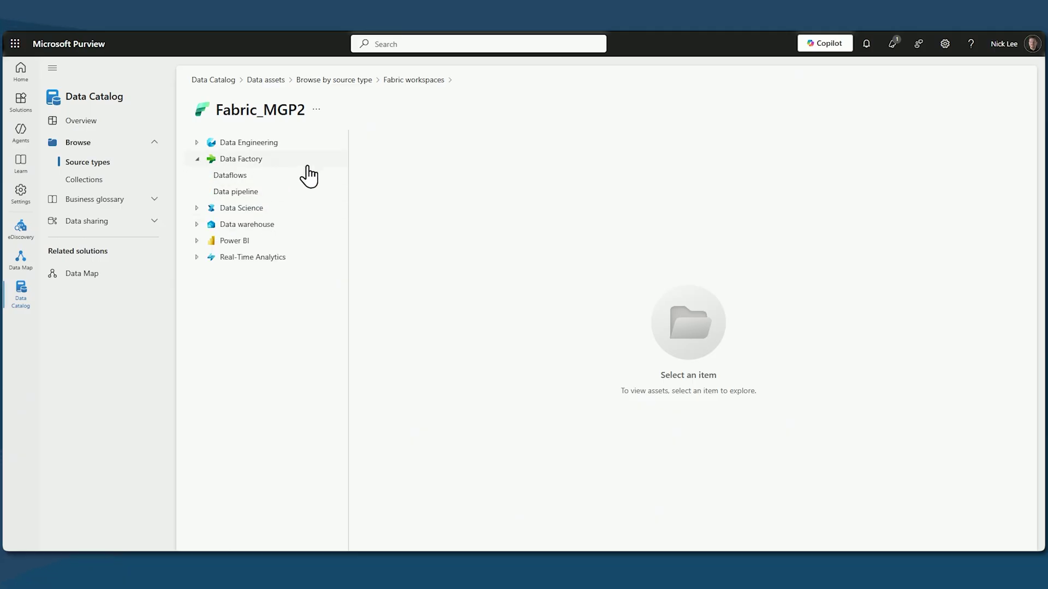
click(291, 200)
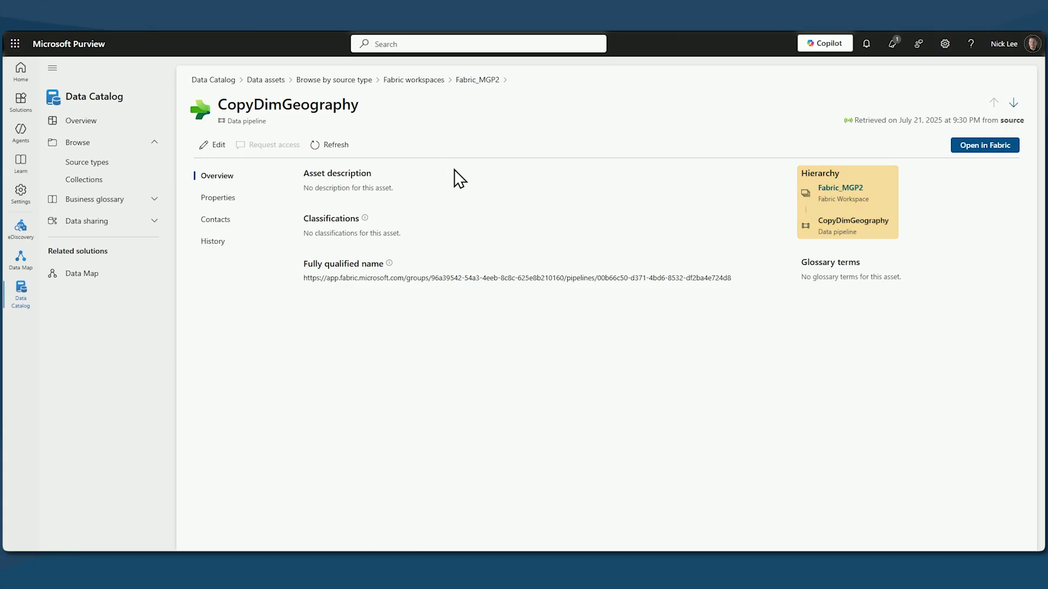
click(229, 199)
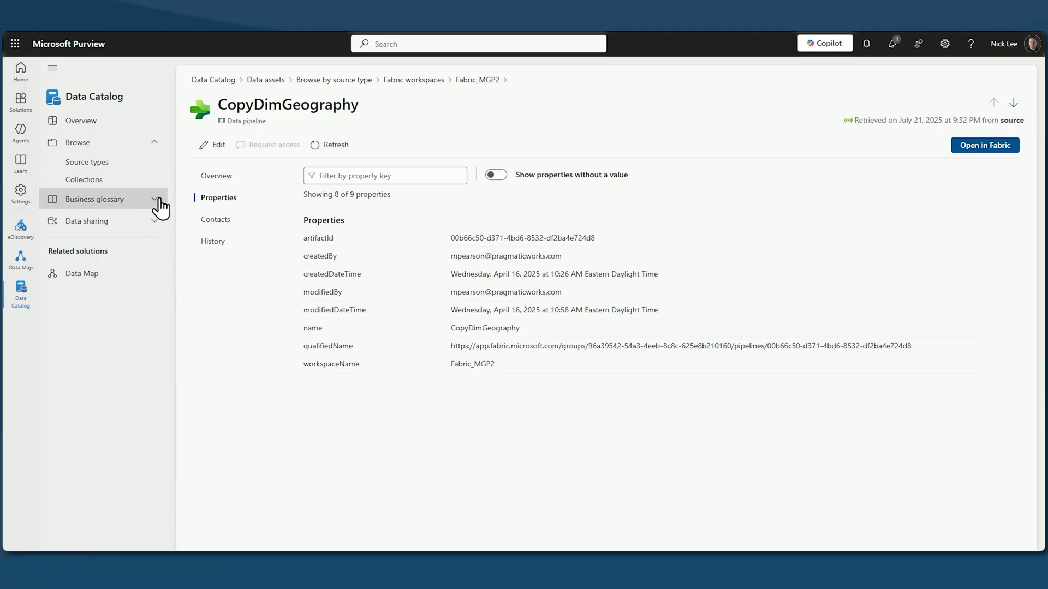
click(138, 181)
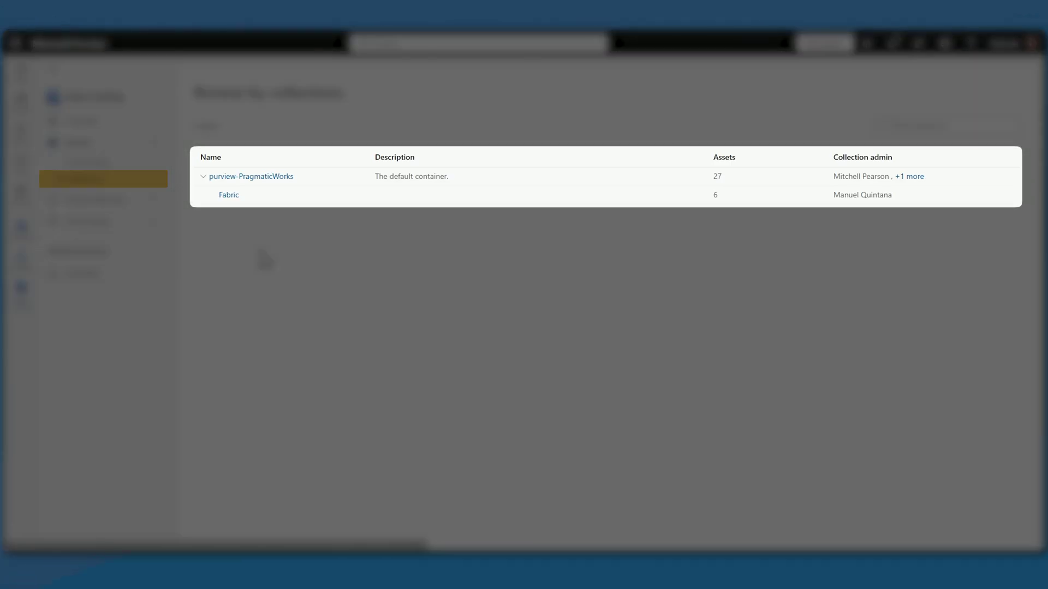
- Open the purview-PragmaticWorks collection and scroll through its asset results
click(275, 178)
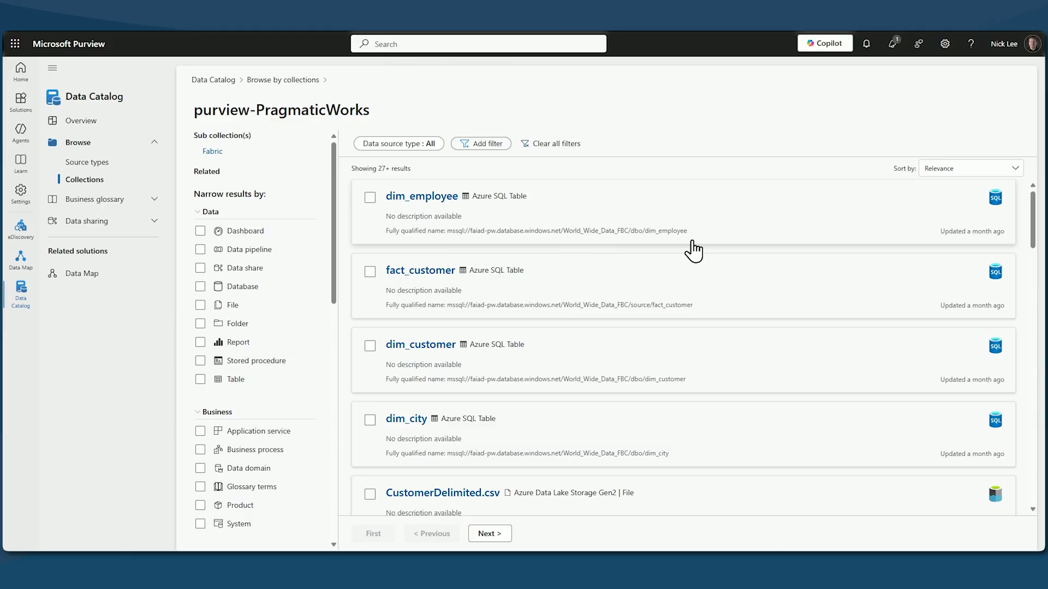
scroll(704, 257, down, 10)
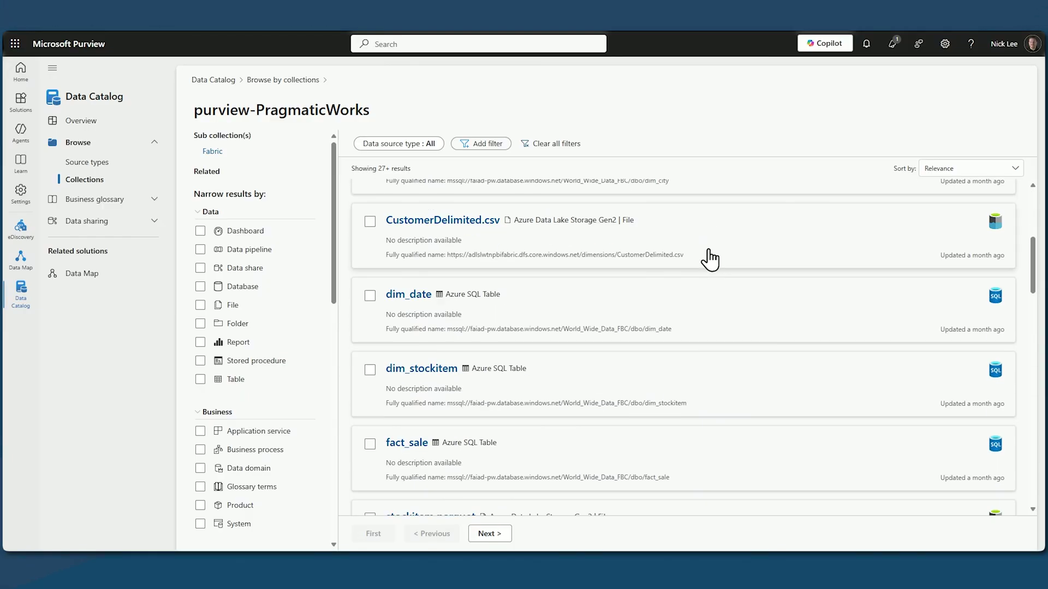
scroll(712, 267, down, 6)
scroll(714, 273, down, 10)
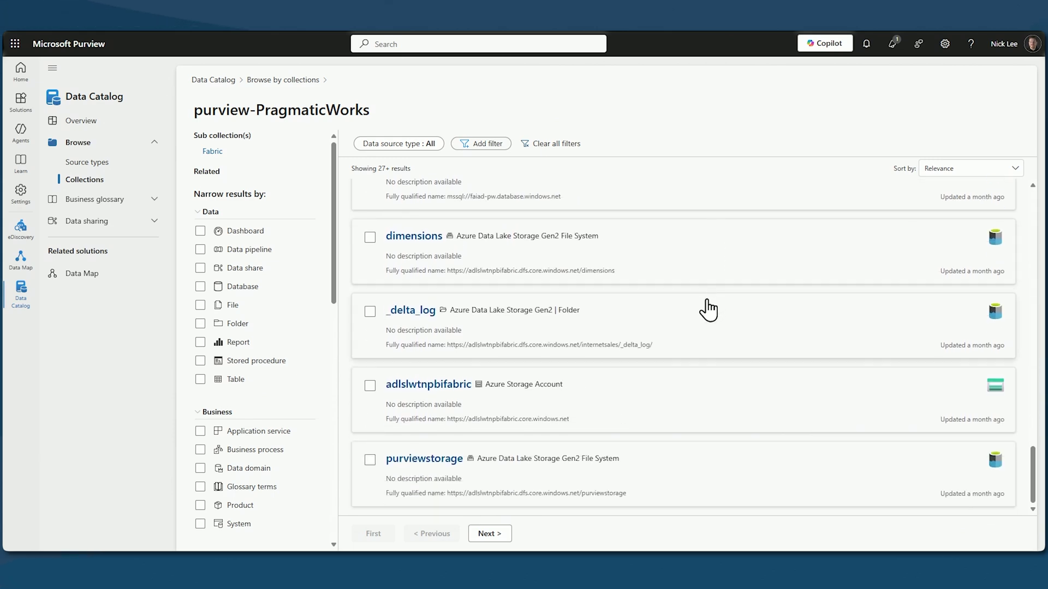
scroll(671, 475, up, 7)
scroll(624, 443, up, 8)
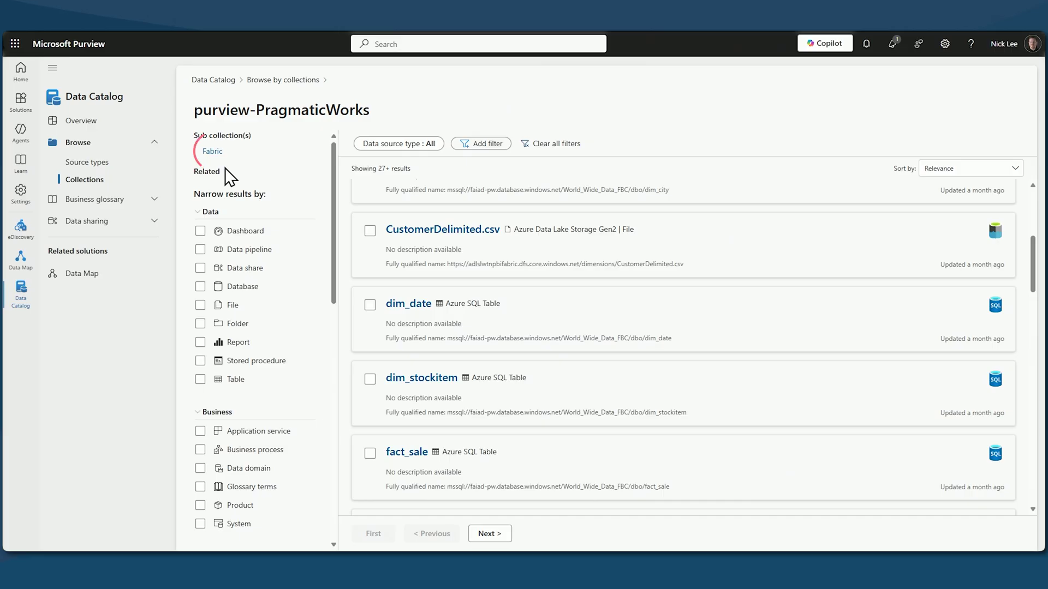
- Open the Fabric sub-collection and toggle the Data pipeline filter on and off
click(217, 155)
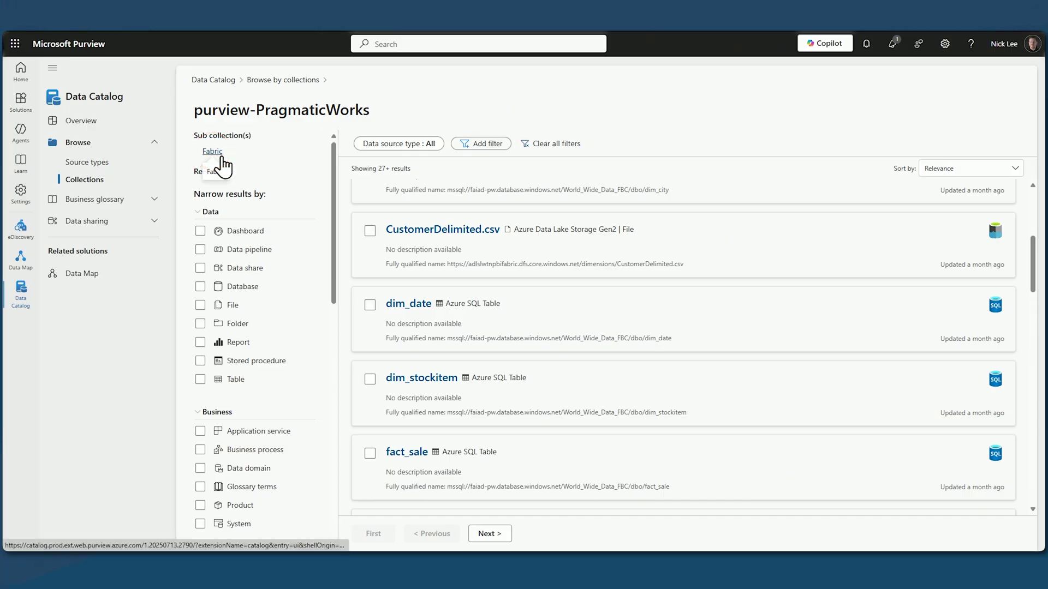
scroll(295, 240, down, 1)
scroll(294, 248, down, 1)
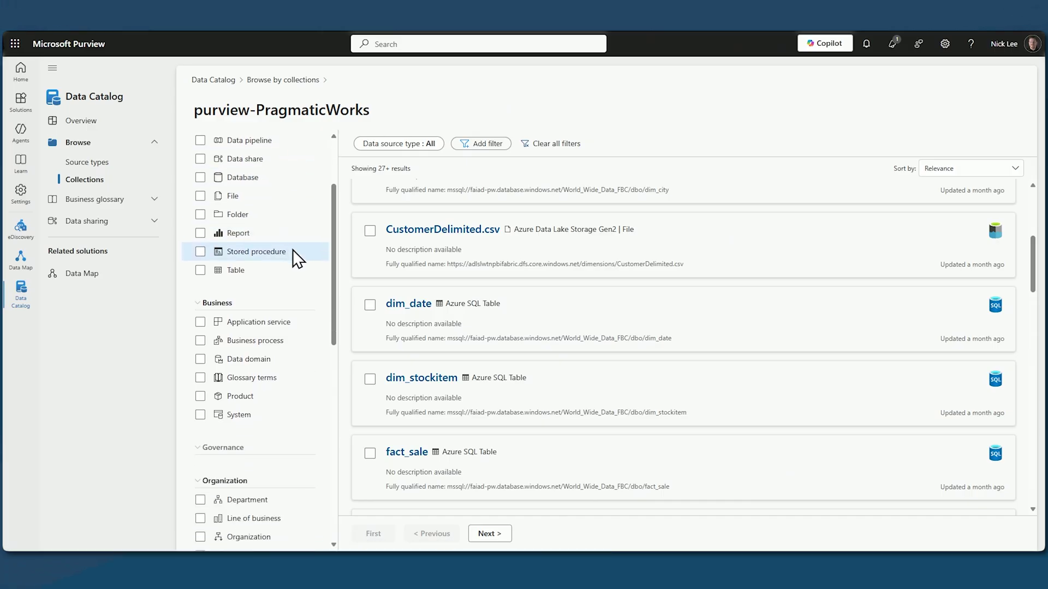
scroll(293, 257, up, 2)
scroll(293, 265, down, 3)
scroll(288, 283, up, 3)
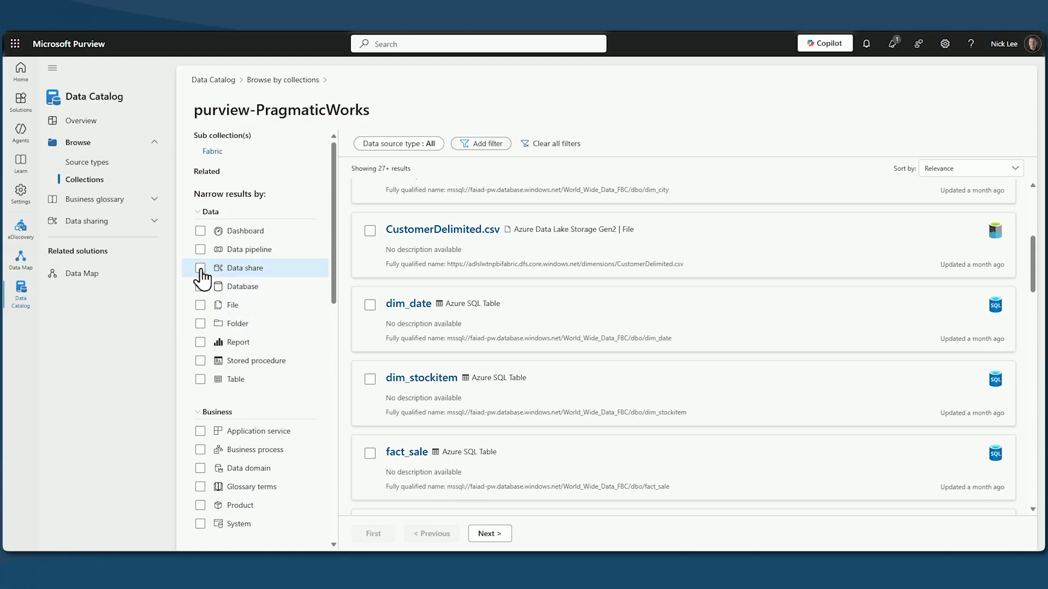
click(200, 250)
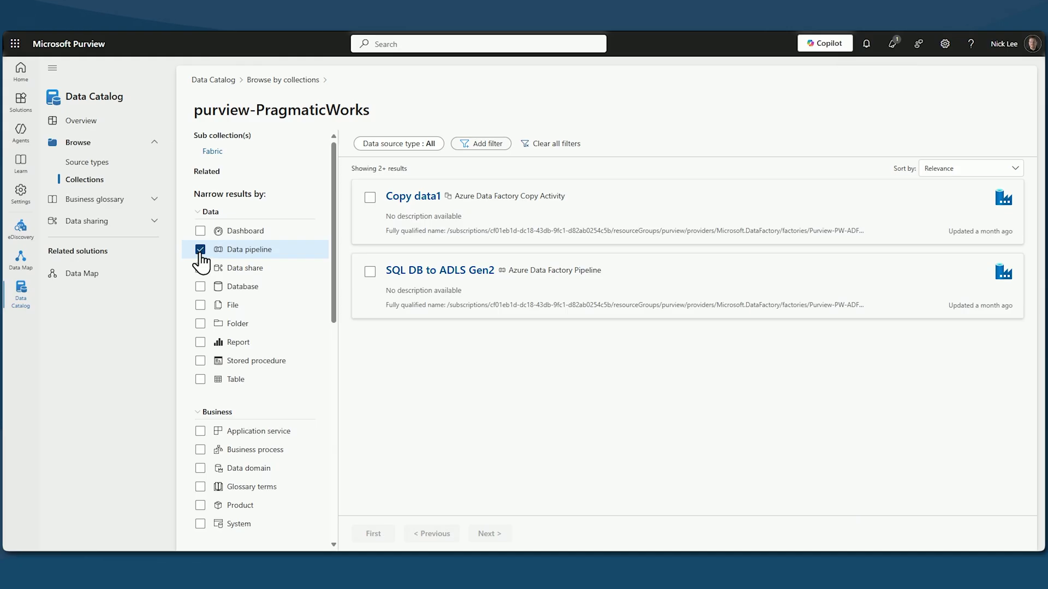
click(200, 250)
click(214, 153)
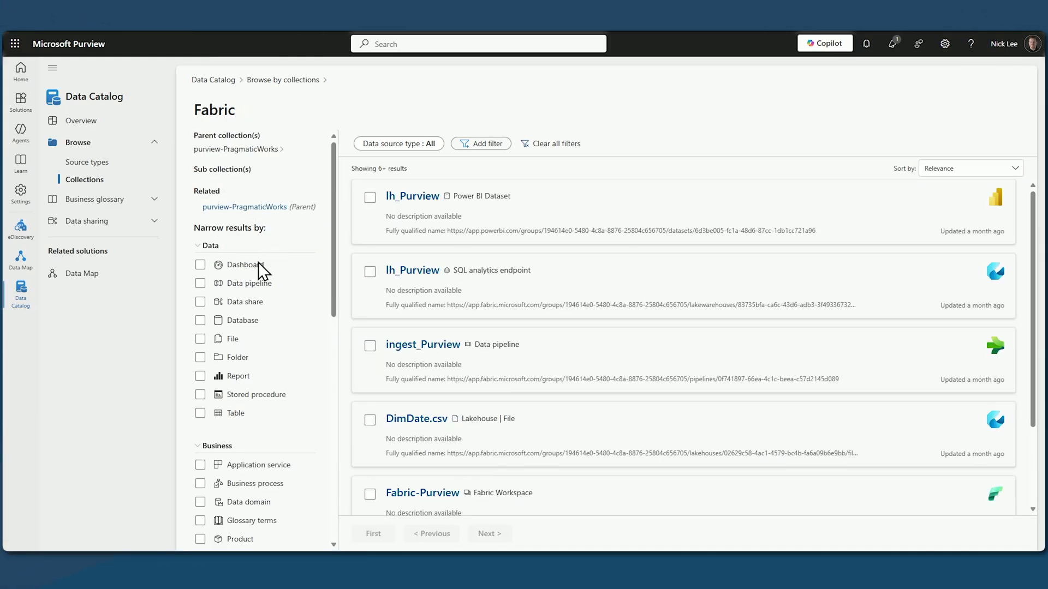
click(200, 283)
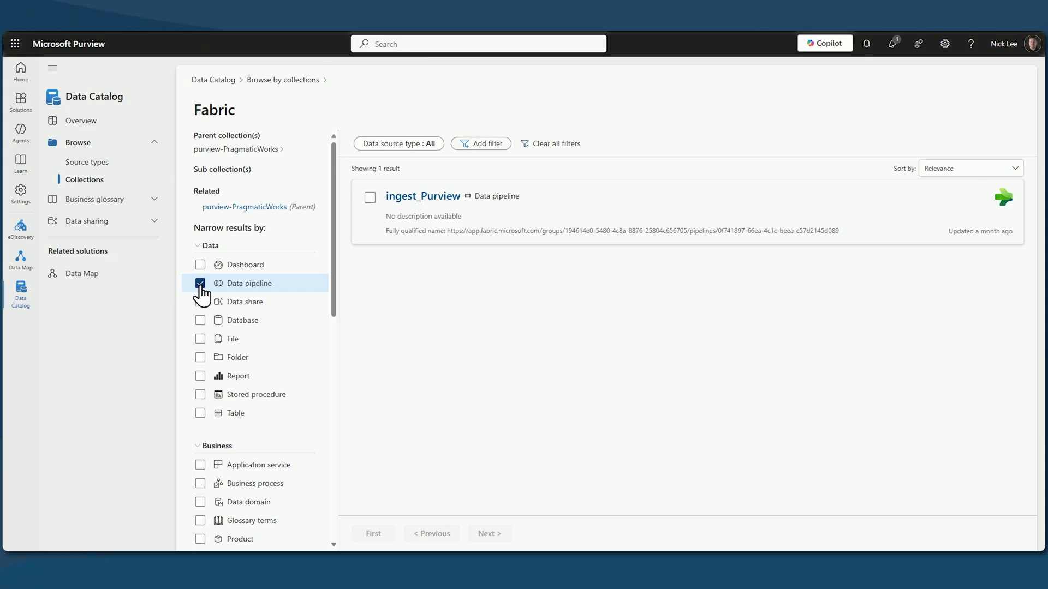
click(200, 283)
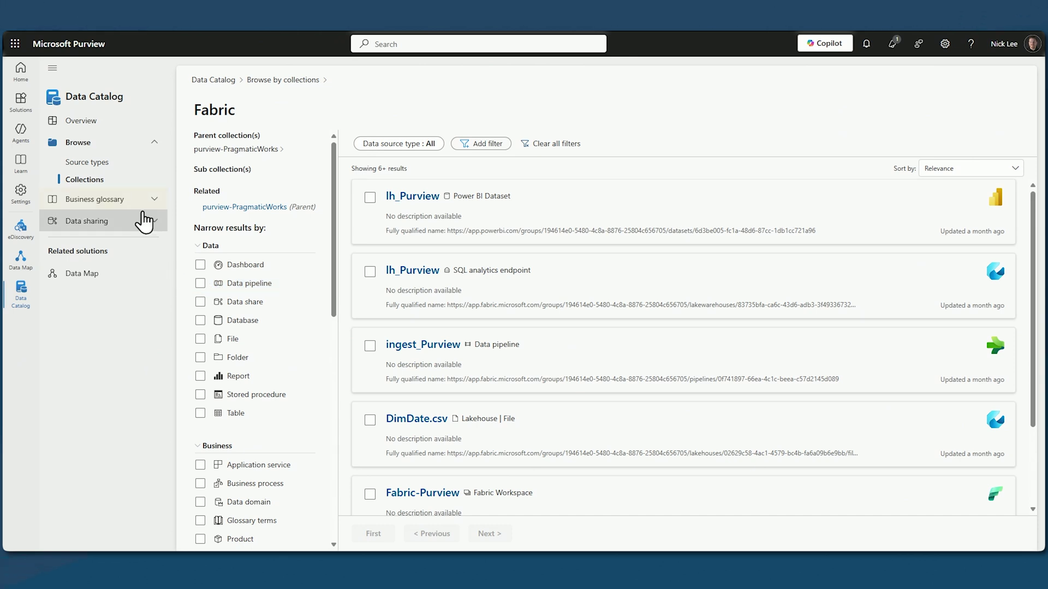
- Expand Business glossary and Data sharing, then view the Shares and Share invites pages
click(155, 200)
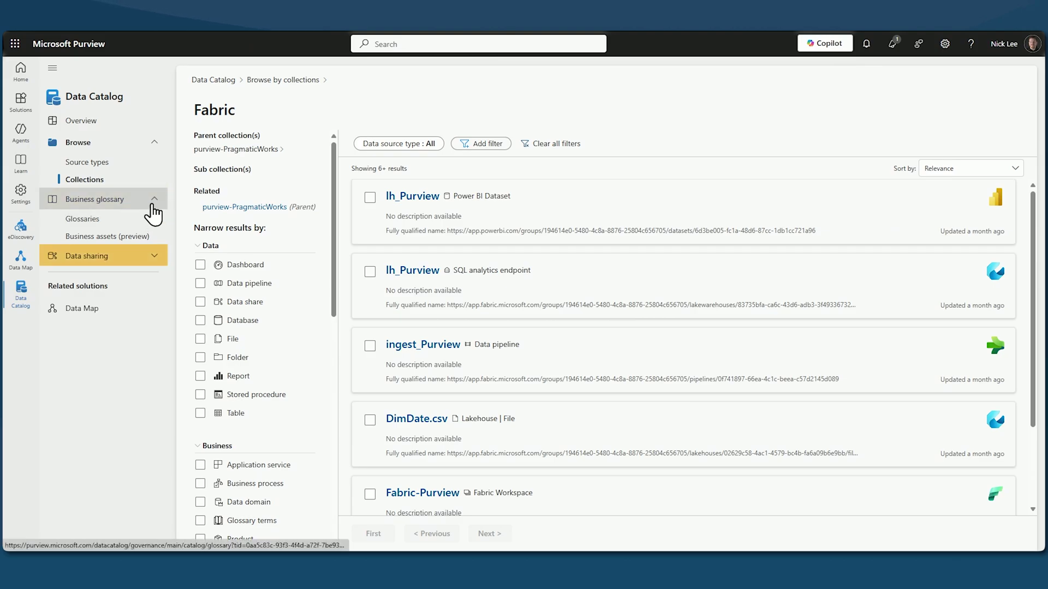
click(163, 264)
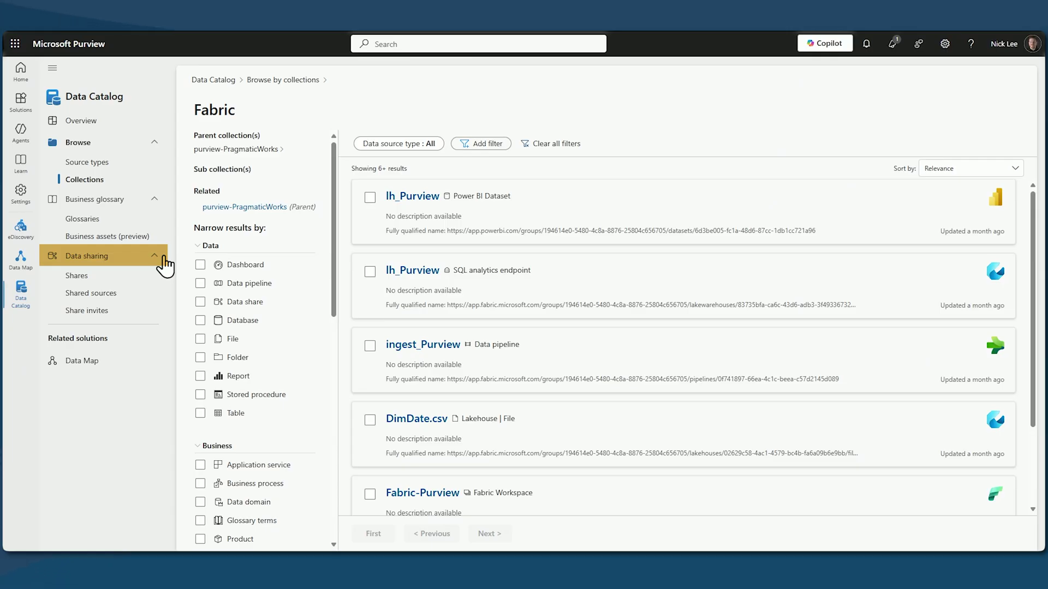
click(144, 278)
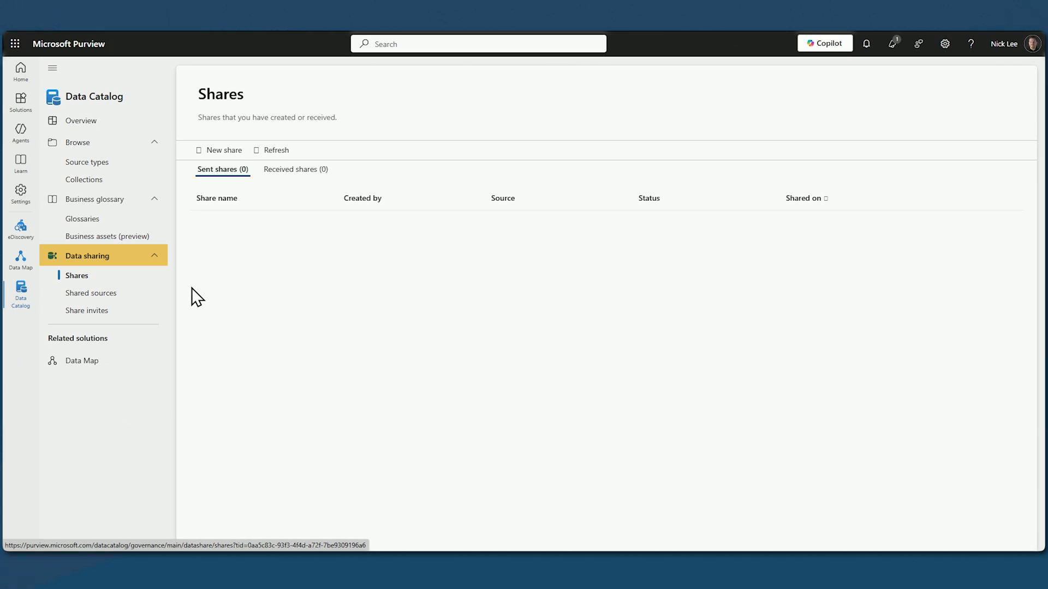
click(140, 311)
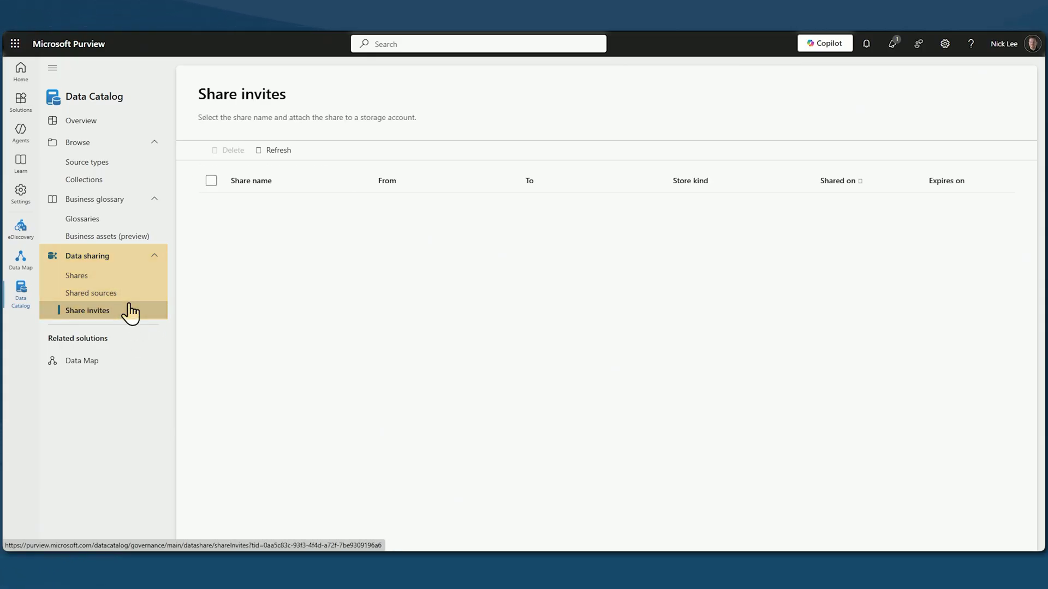
click(103, 370)
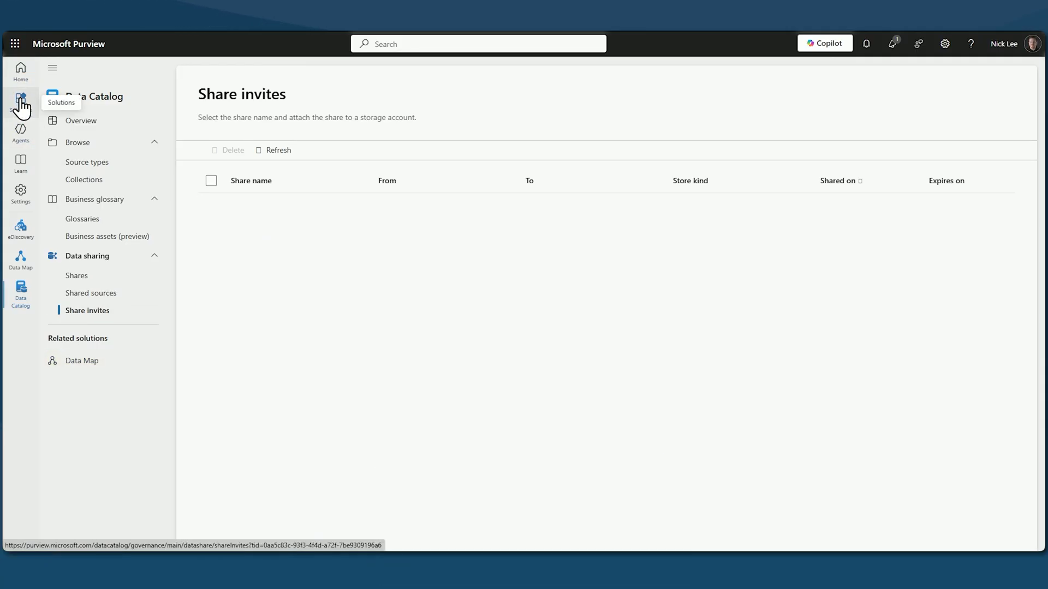
- Open Data Map and view the Fabric collection and purview-PragmaticWorks default domain details
click(22, 100)
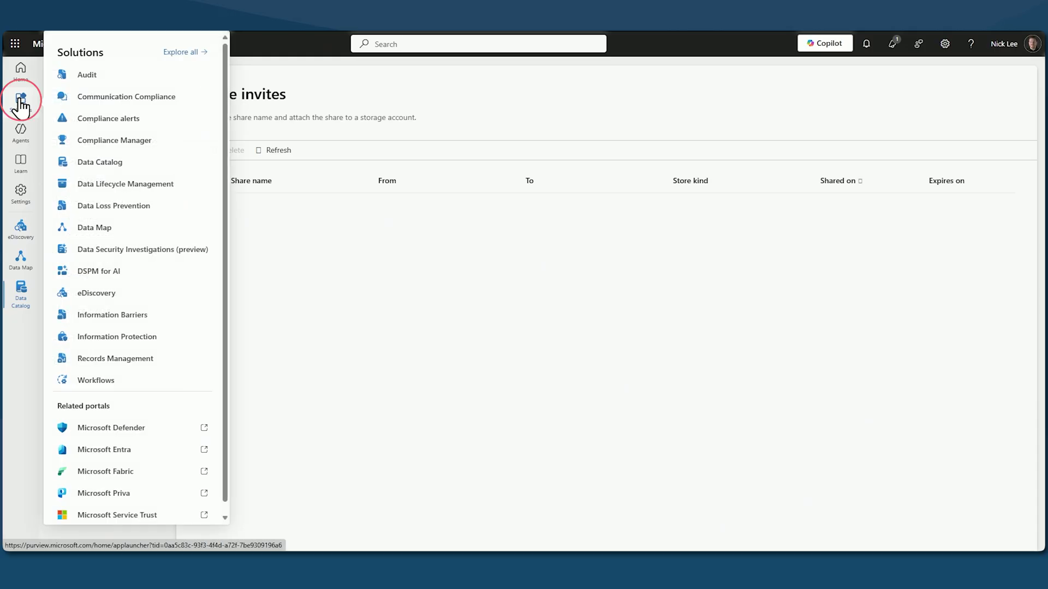
click(123, 234)
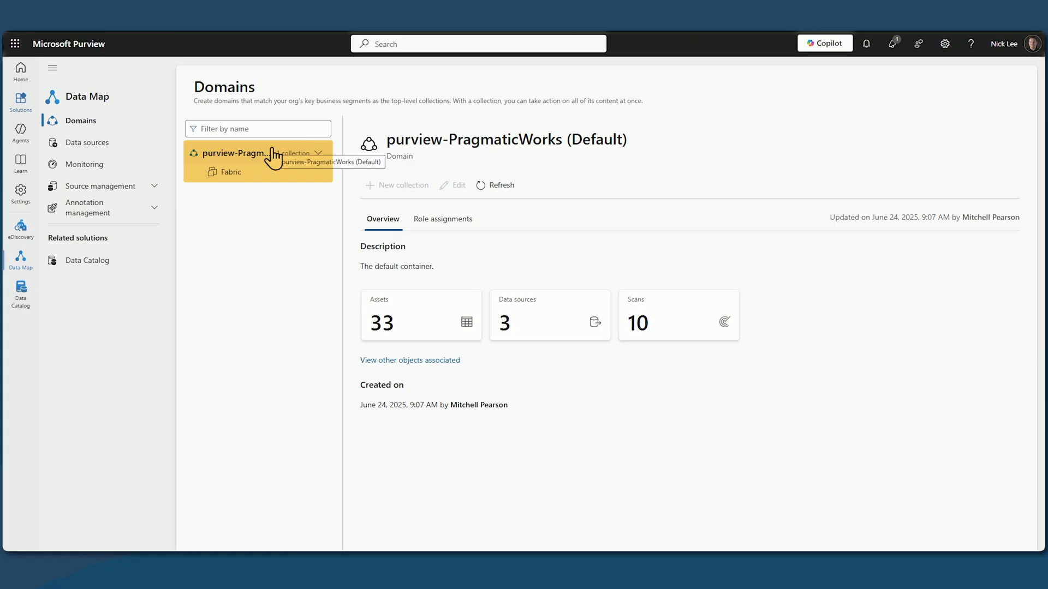
click(252, 175)
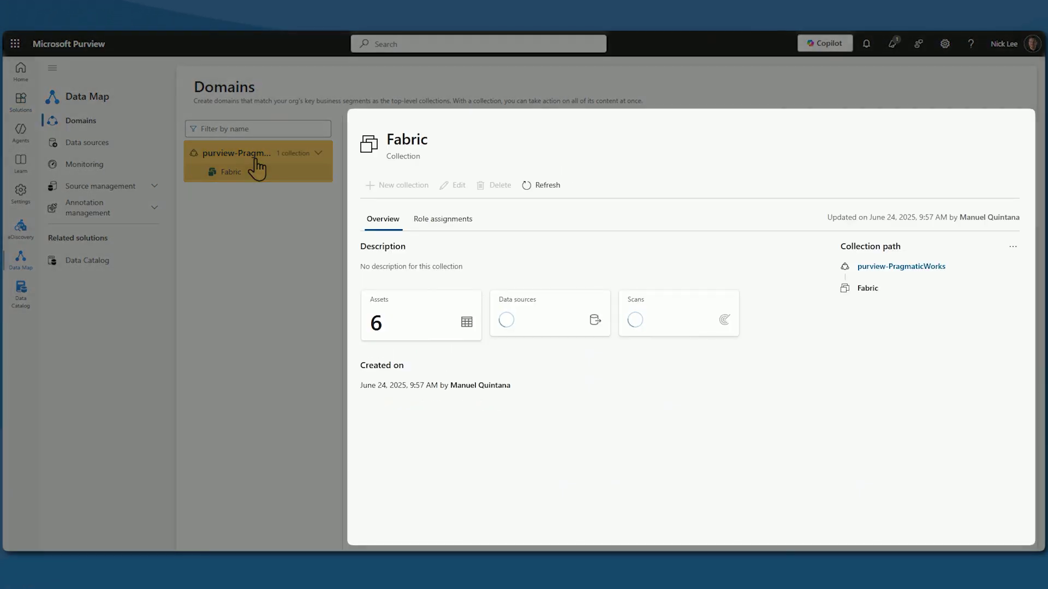
click(254, 159)
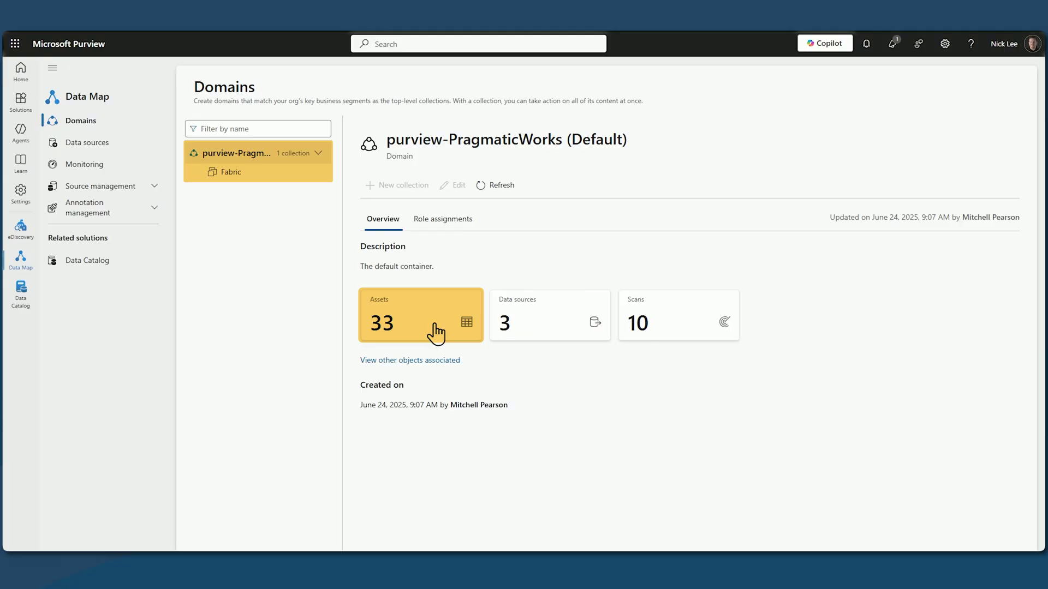
- List all 33 assets in the purview-PragmaticWorks domain, then return to its overview
click(436, 332)
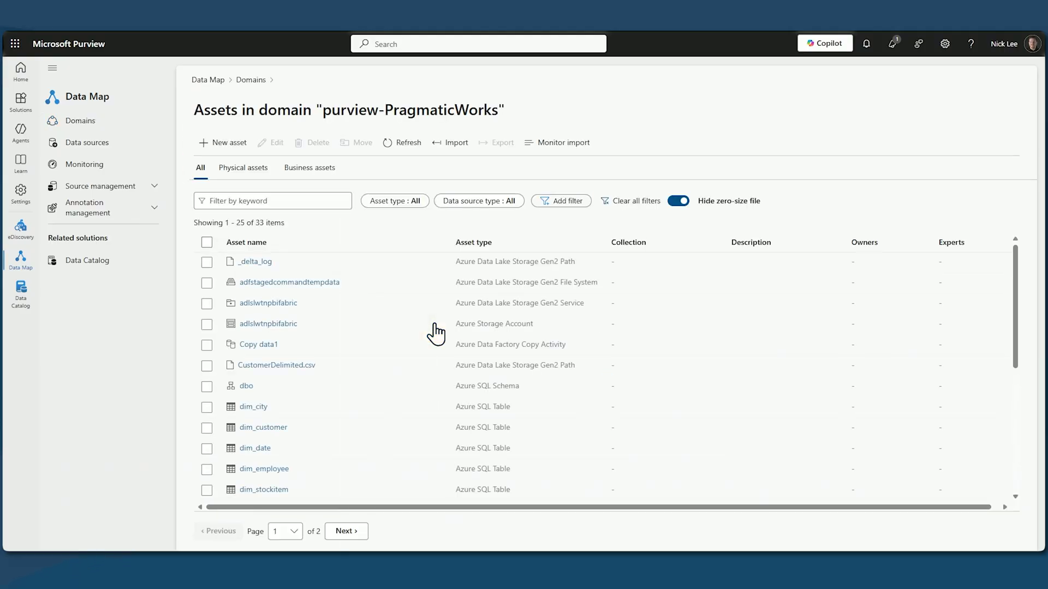
scroll(421, 322, down, 5)
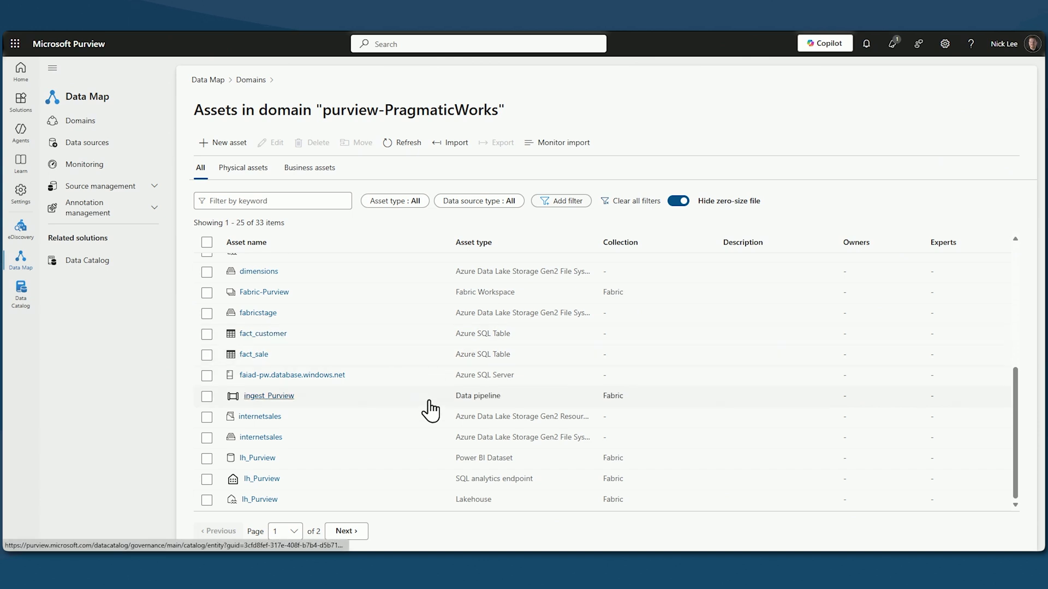
scroll(437, 509, up, 5)
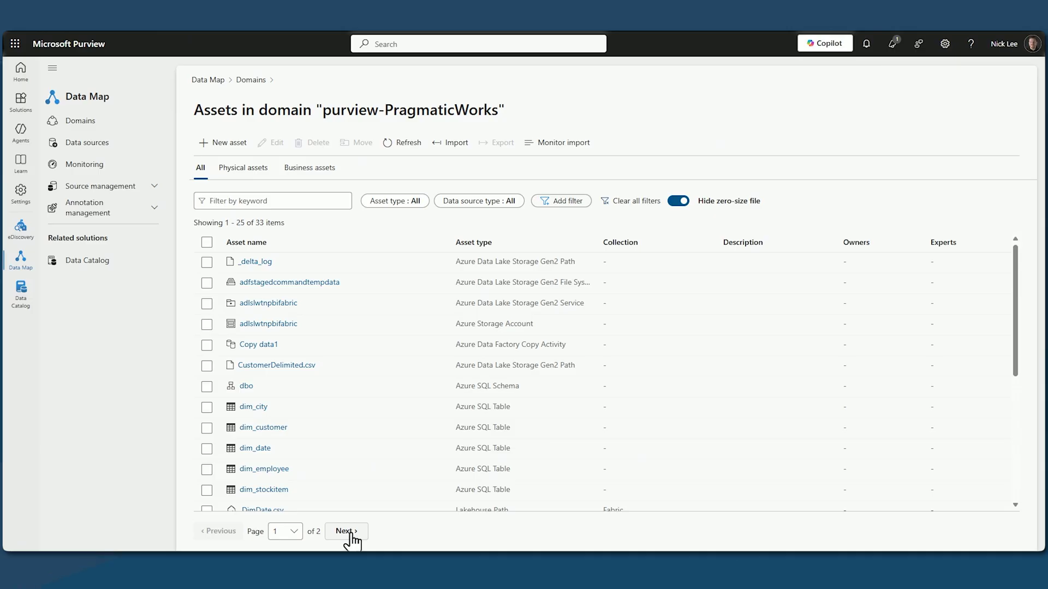
click(20, 259)
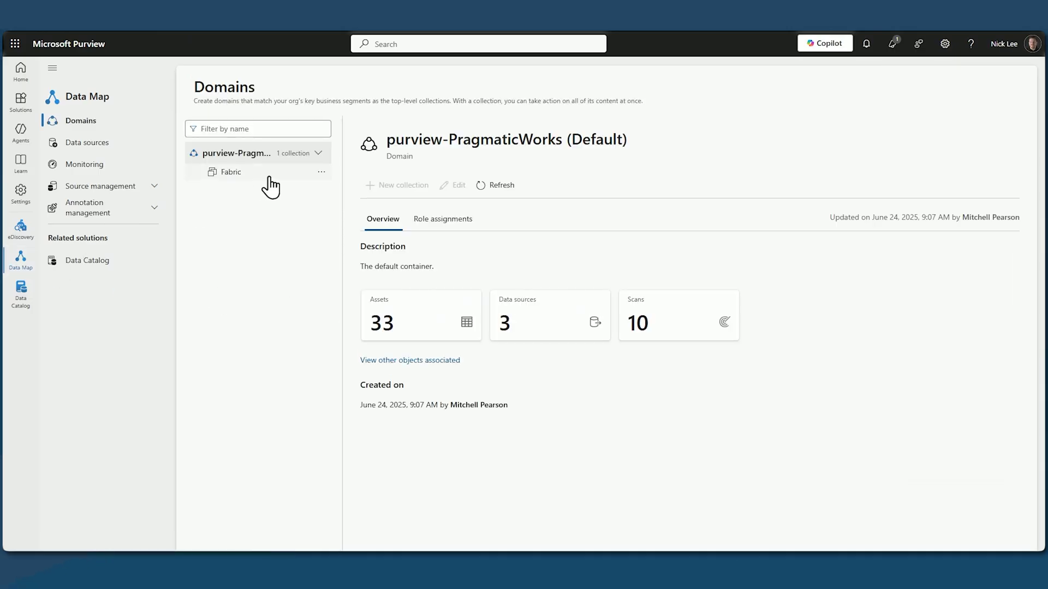
- Review the domain's 3 data sources and 10 scans, then check the Fabric collection
click(552, 308)
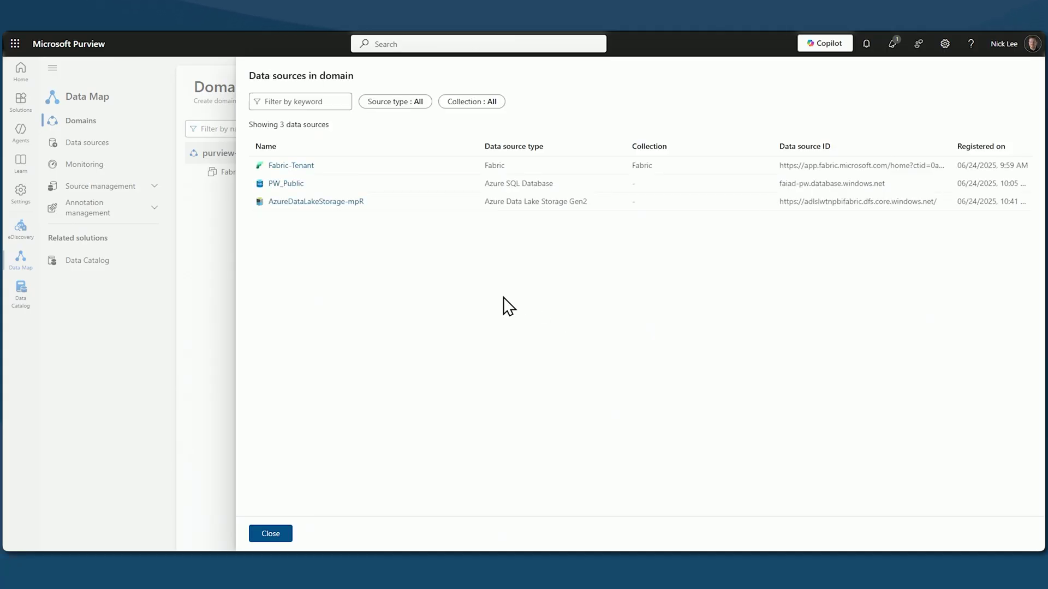
click(276, 536)
click(696, 330)
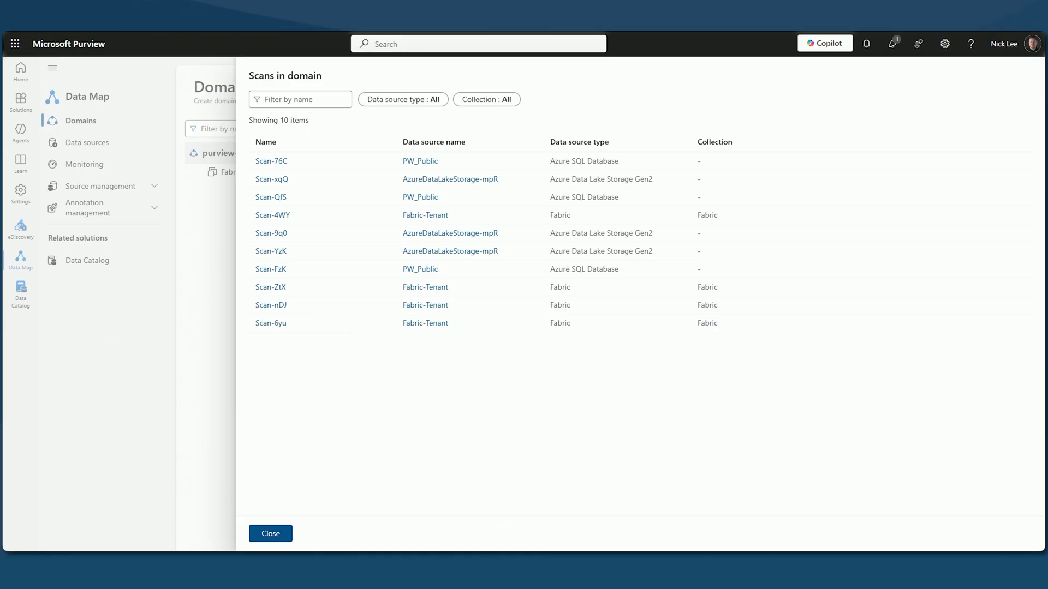
click(198, 286)
click(253, 174)
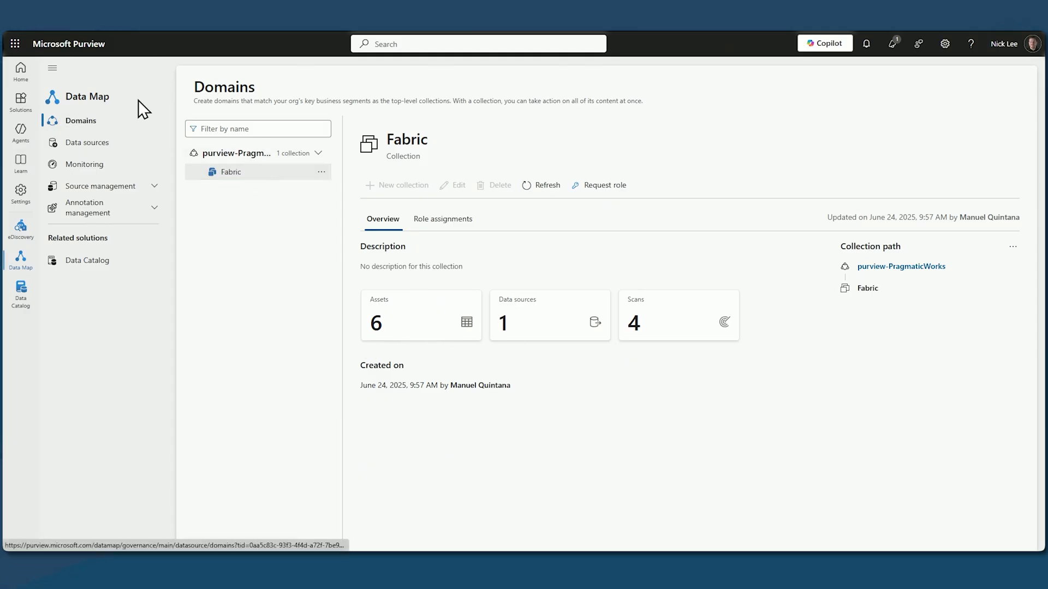
click(137, 125)
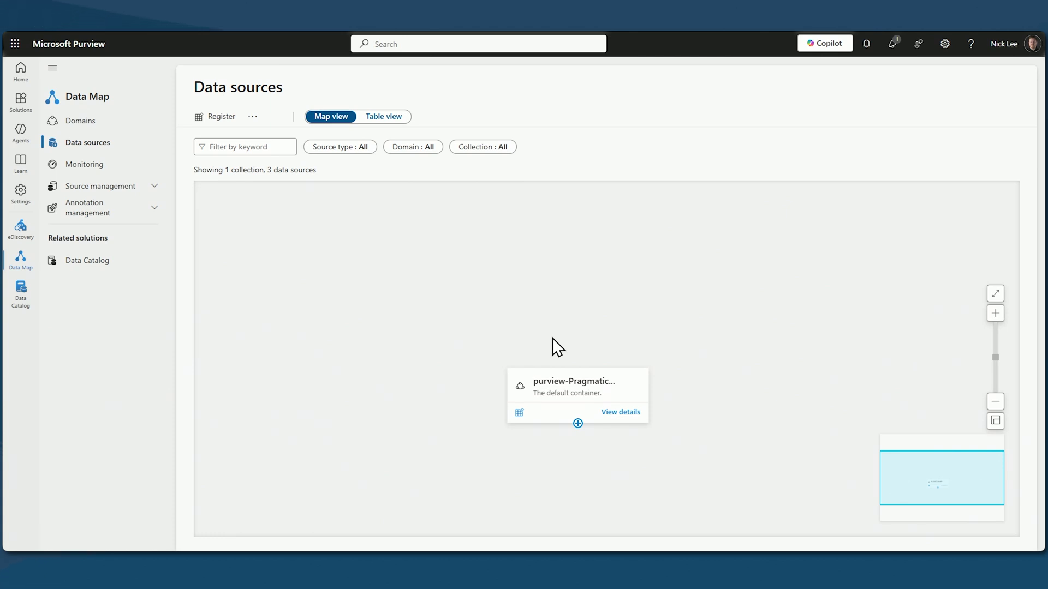
- Expand the data sources map down to Fabric-Tenant, view it as a table, and open Monitoring
click(577, 423)
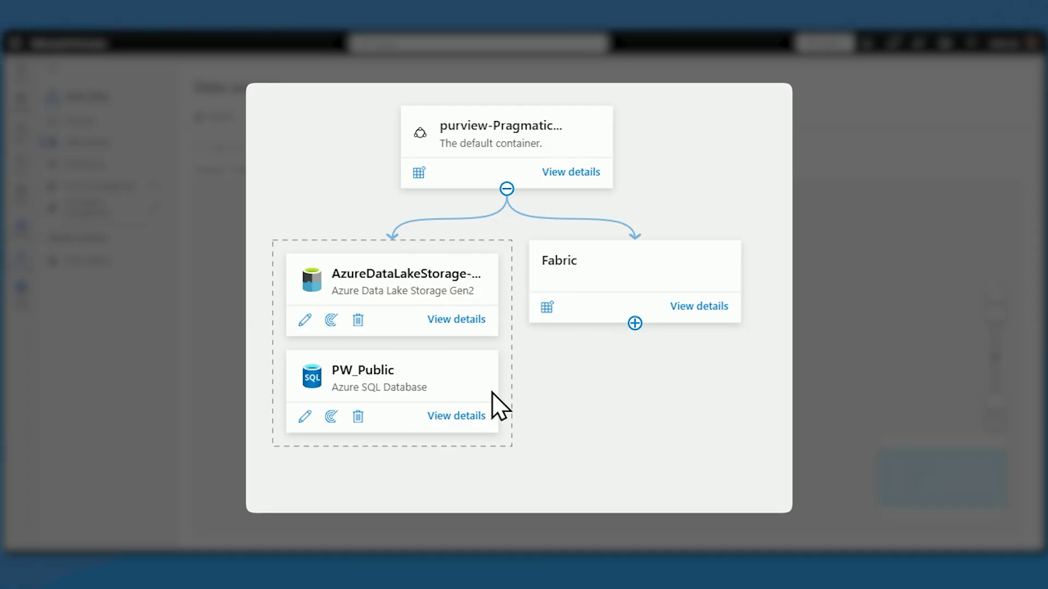
click(635, 323)
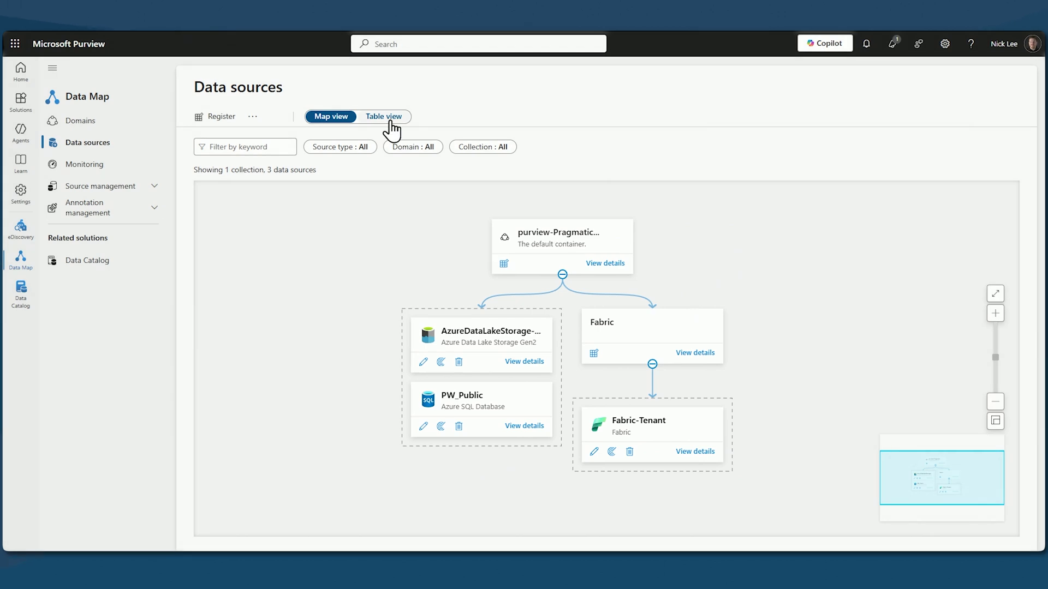
click(391, 123)
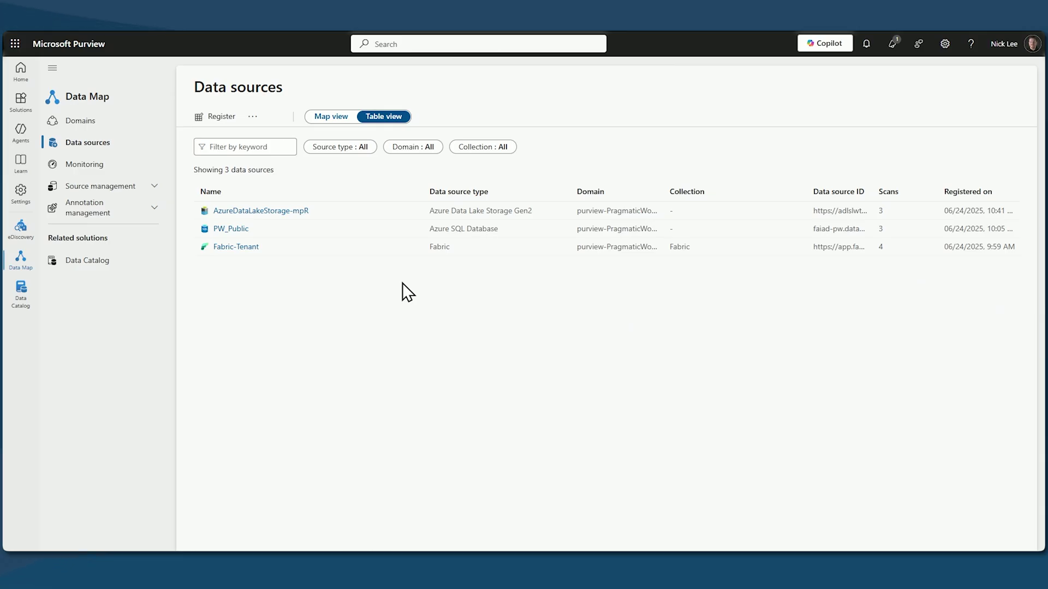
click(130, 165)
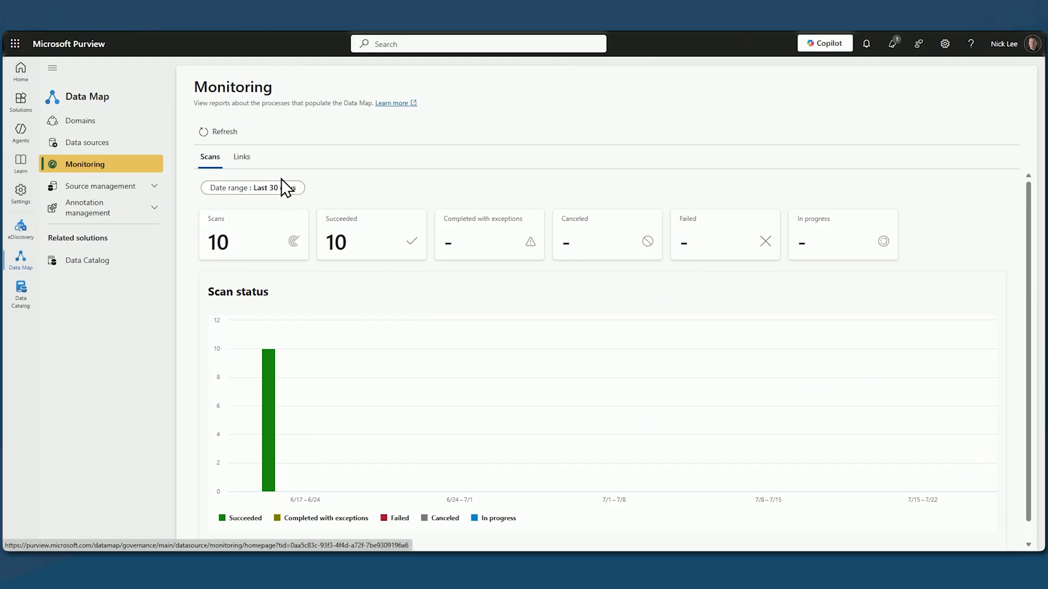
- Check that all 10 scans succeeded, then expand Source management in the left navigation
scroll(349, 200, down, 1)
scroll(382, 229, up, 1)
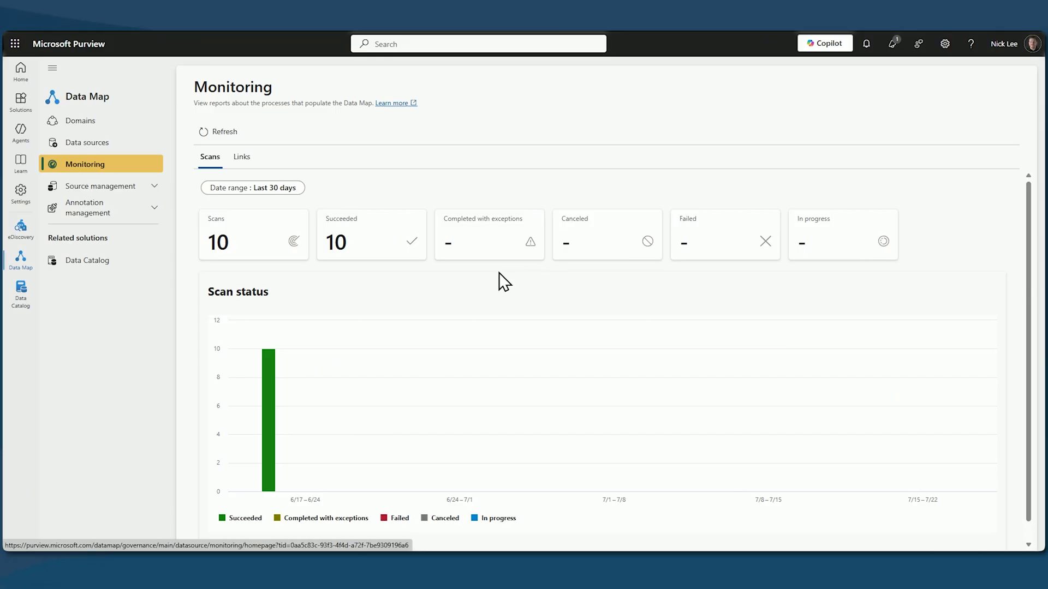
scroll(496, 274, down, 1)
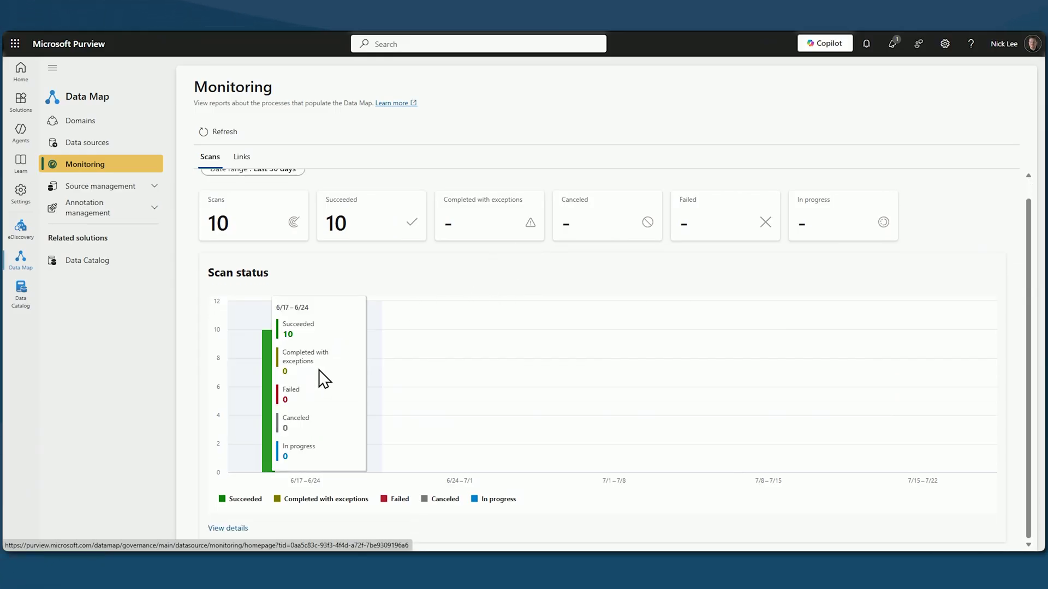
click(154, 190)
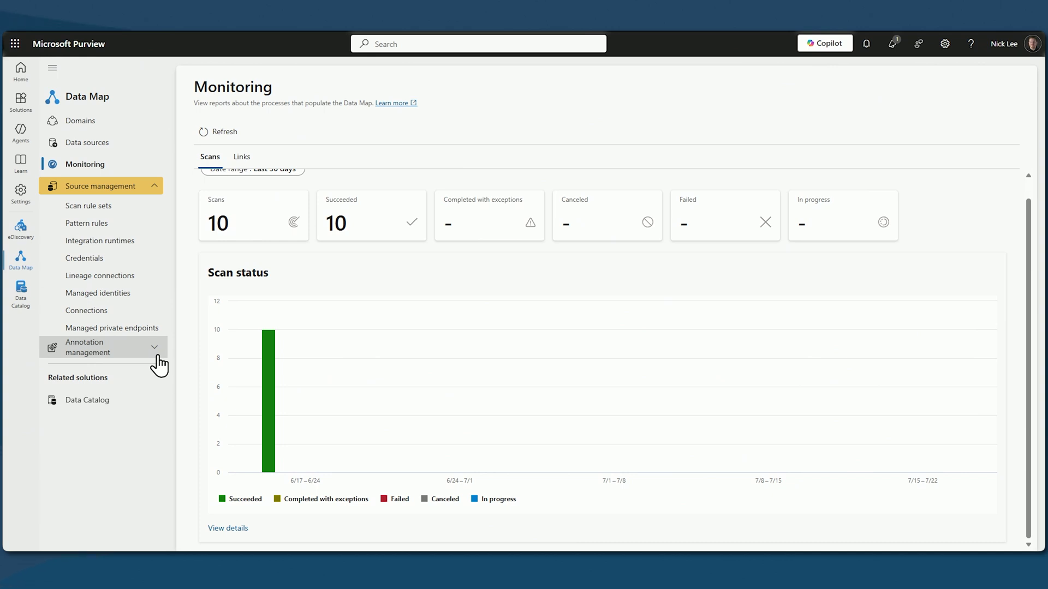
- Review the AzureDataLakeStorage-mpR source overview: 3 completed scans and 47 discovered assets
click(111, 144)
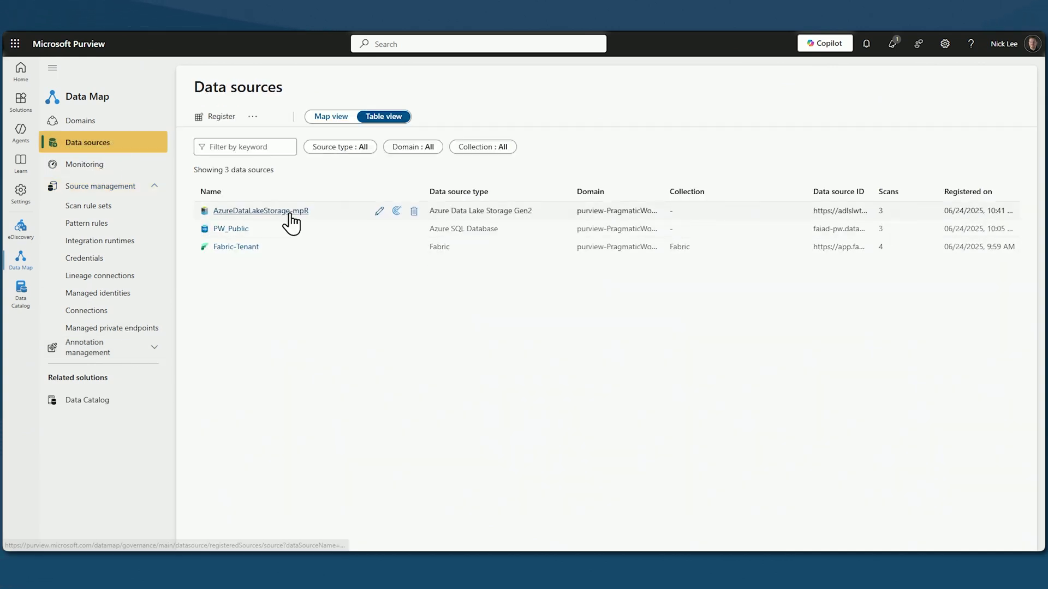
click(260, 213)
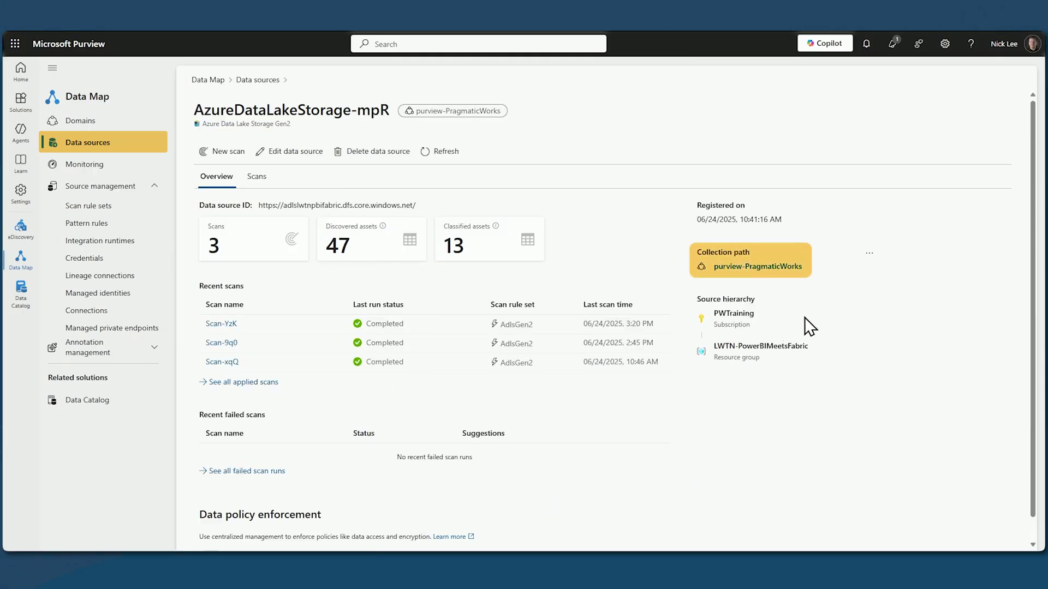
scroll(778, 283, down, 1)
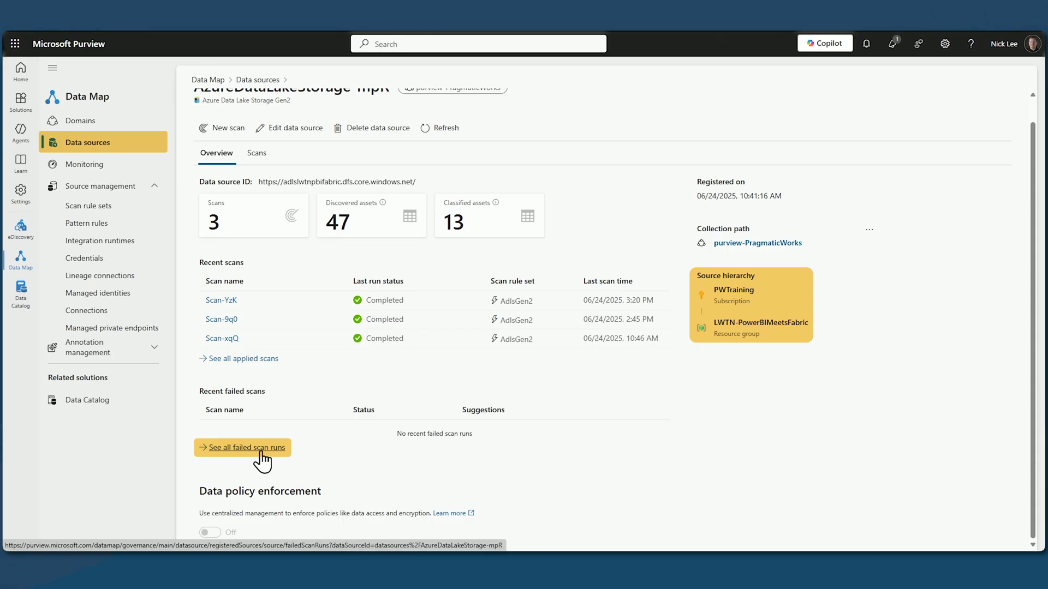
scroll(368, 300, up, 1)
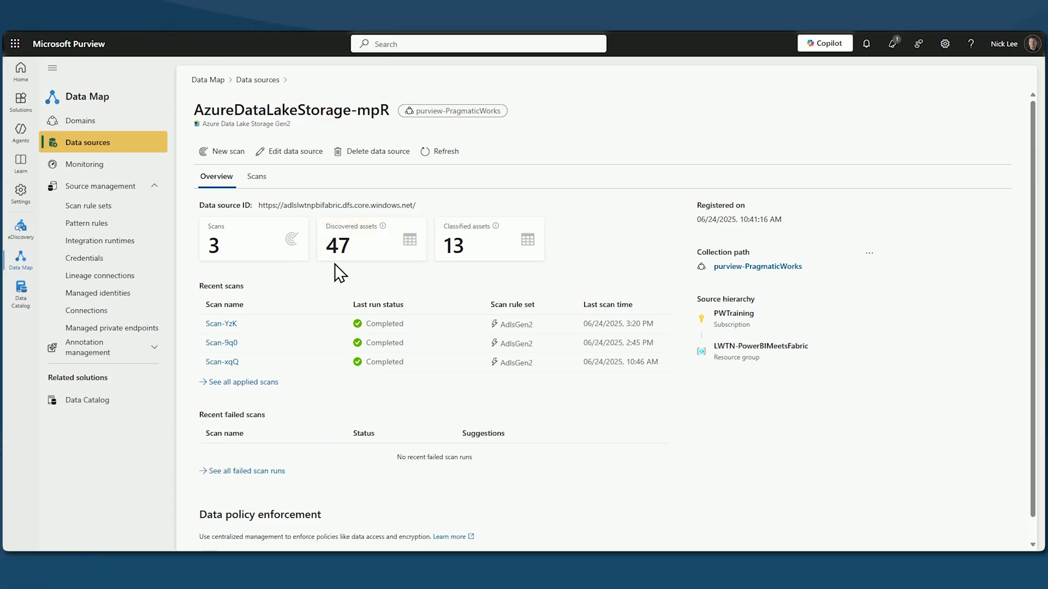
scroll(362, 283, down, 1)
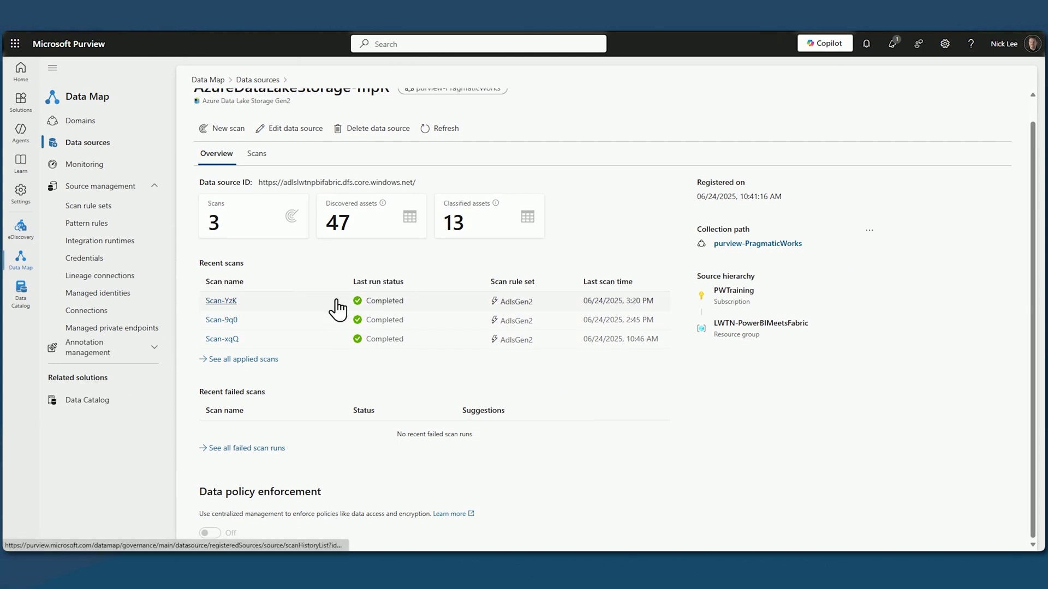
scroll(337, 304, up, 1)
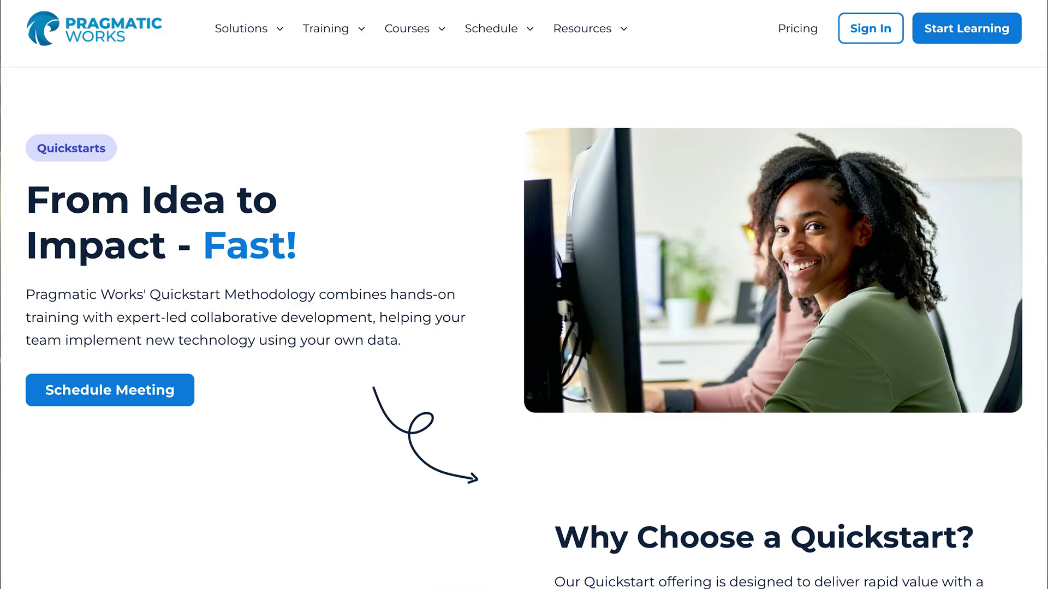
- Scroll the Pragmatic Works Quickstarts page down to the '4 steps to Quickstart success' section
scroll(523, 294, down, 4)
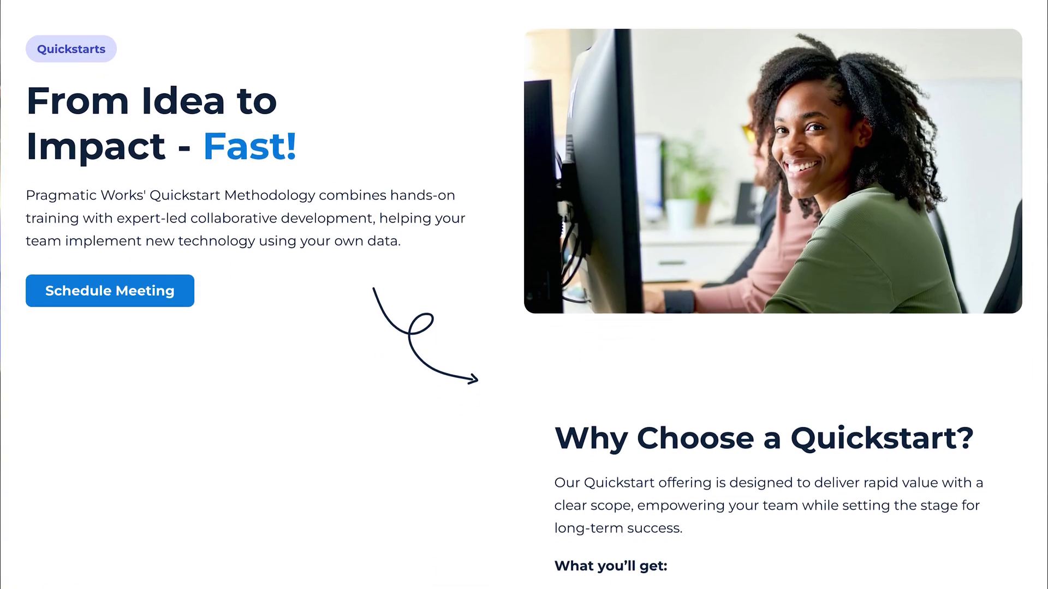
scroll(524, 295, down, 10)
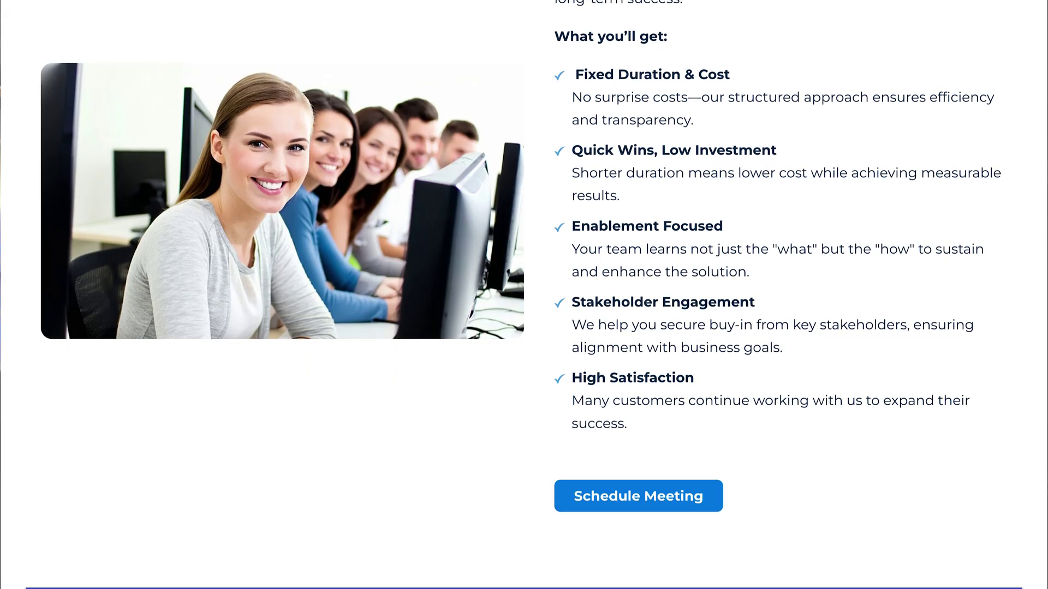
scroll(524, 295, down, 7)
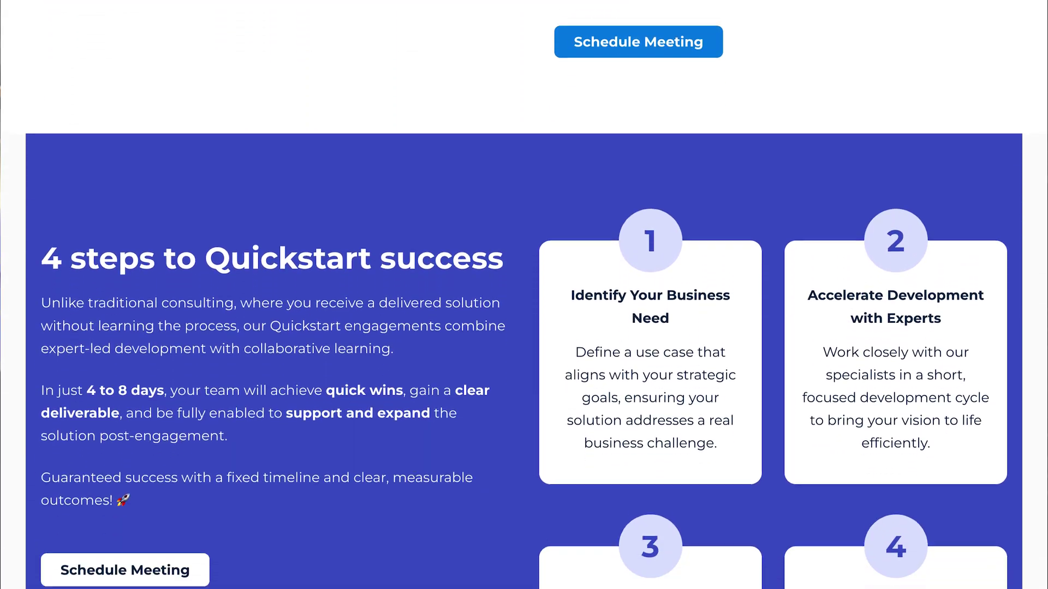